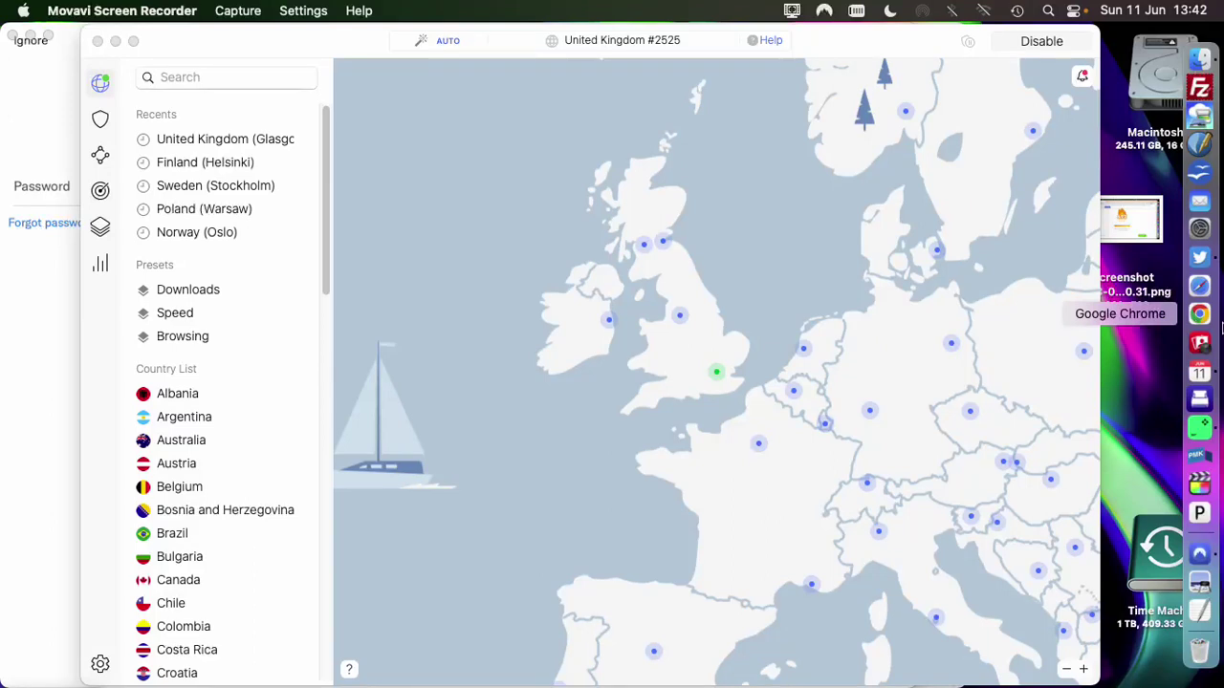
Bring Twitter's Confirm your identity window forward and focus its Password field
{"action": "left_click", "coordinate": [1198, 261]}
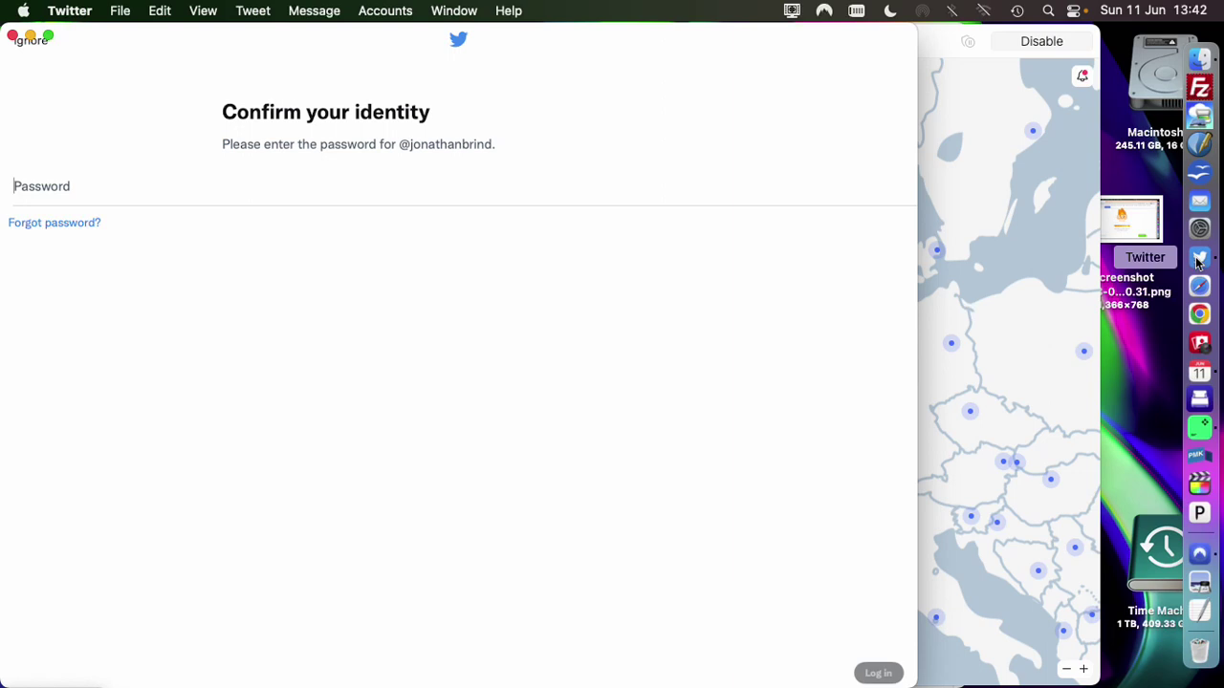
{"action": "left_click", "coordinate": [299, 184]}
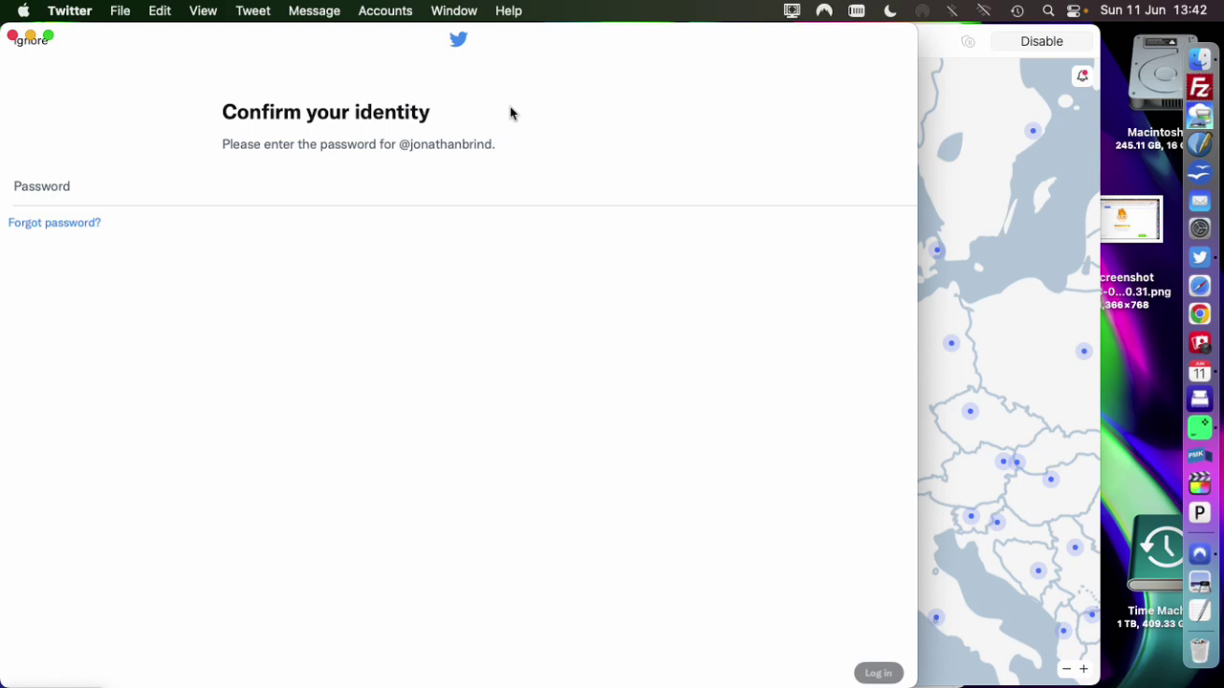
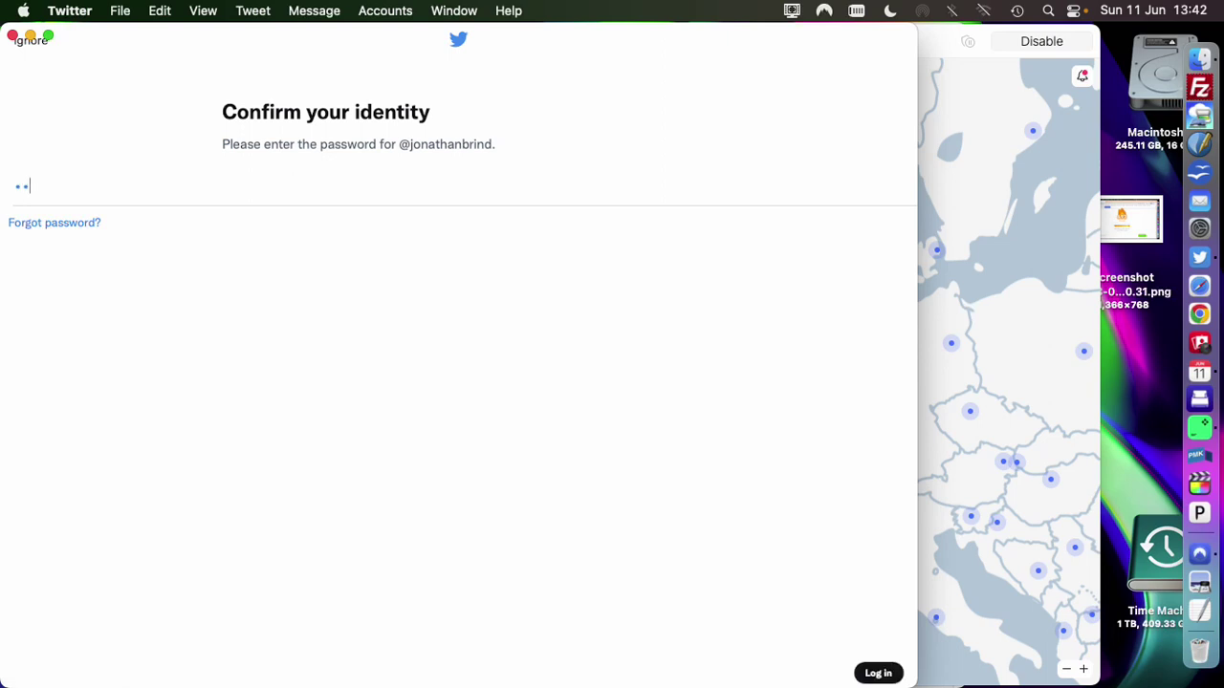
Enter the account password and attempt login twice, dismissing each 'not found' error
{"action": "left_click_drag", "start_coordinate": [918, 85], "coordinate": [682, 156]}
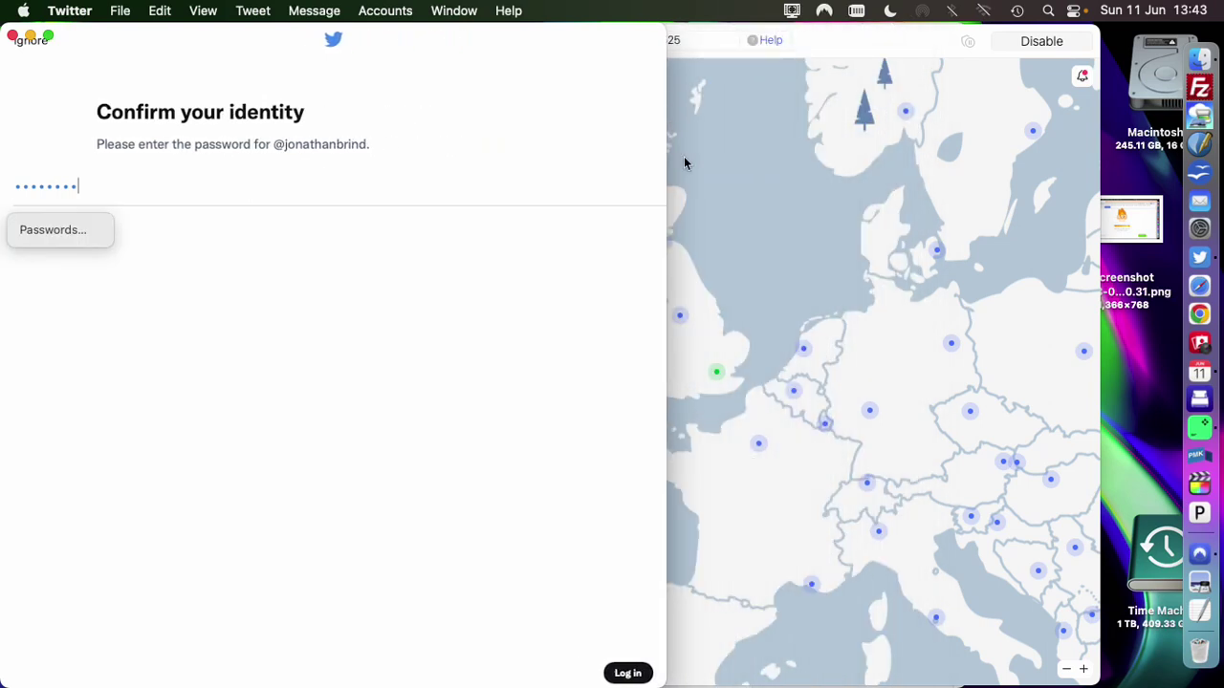
{"action": "left_click", "coordinate": [638, 675]}
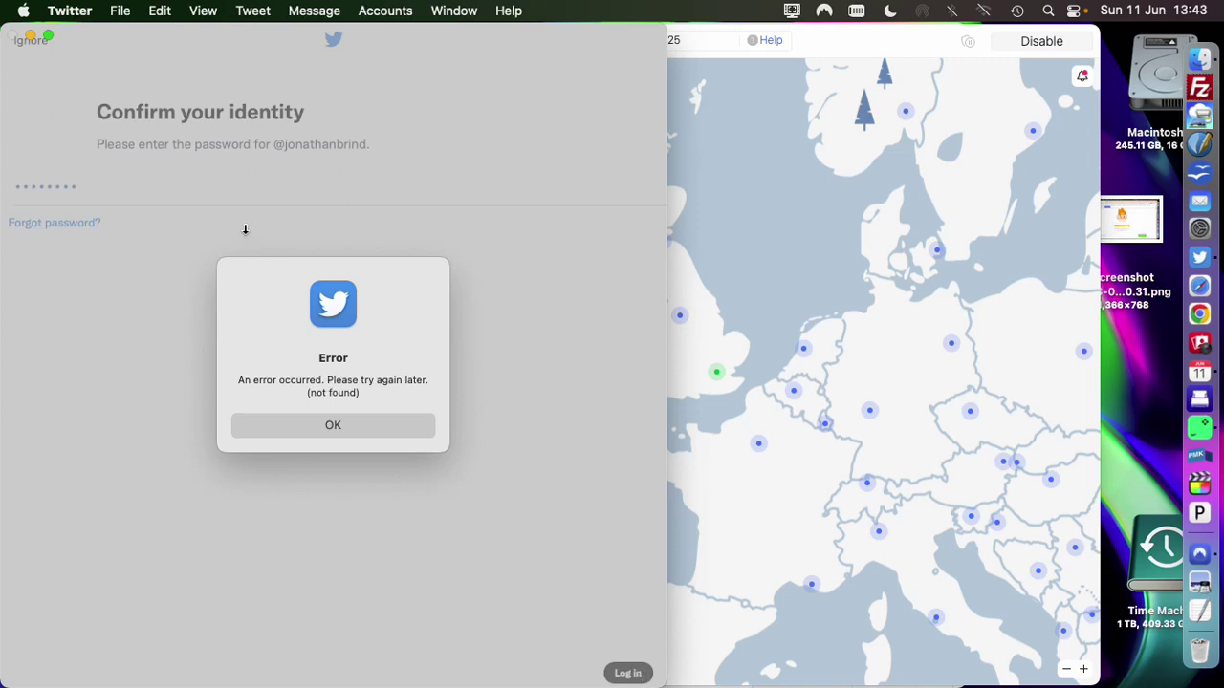
{"action": "left_click", "coordinate": [330, 426]}
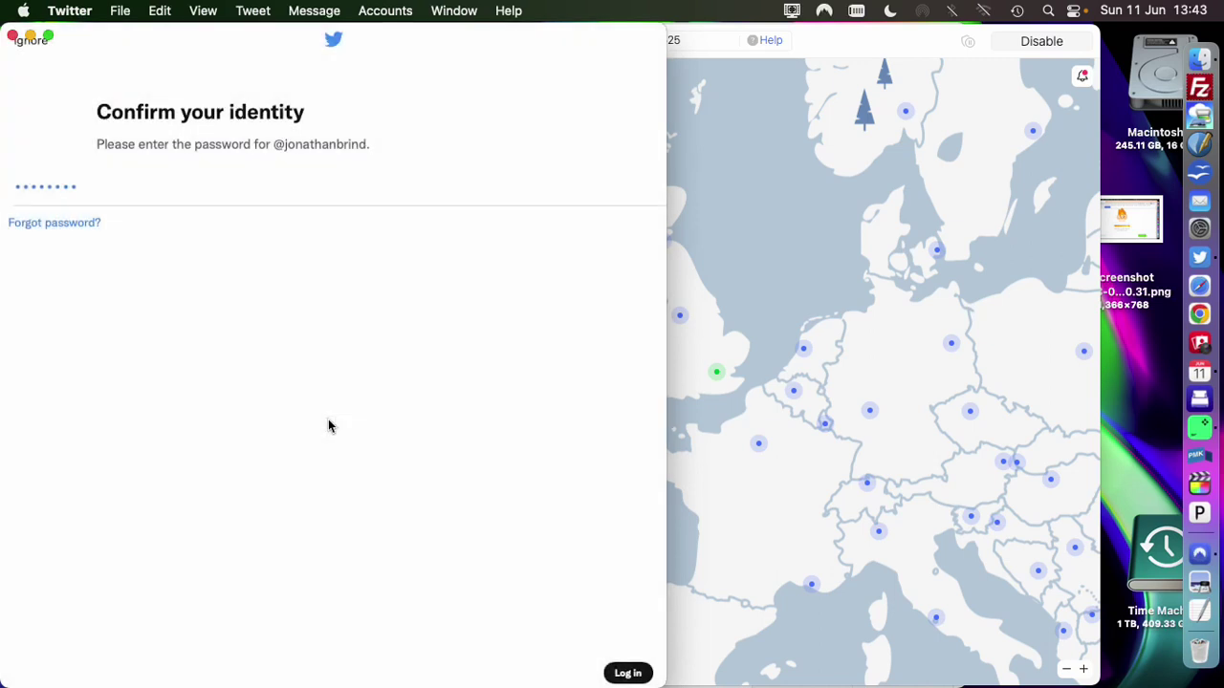
{"action": "left_click", "coordinate": [631, 677]}
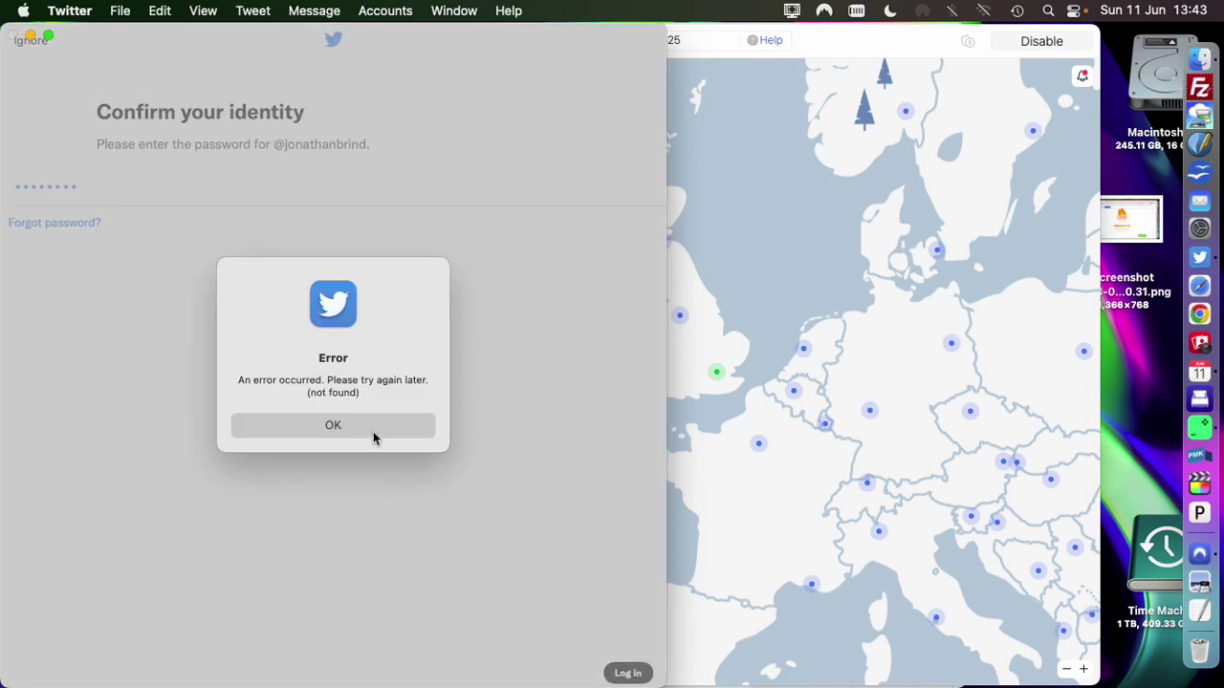
{"action": "left_click", "coordinate": [372, 431]}
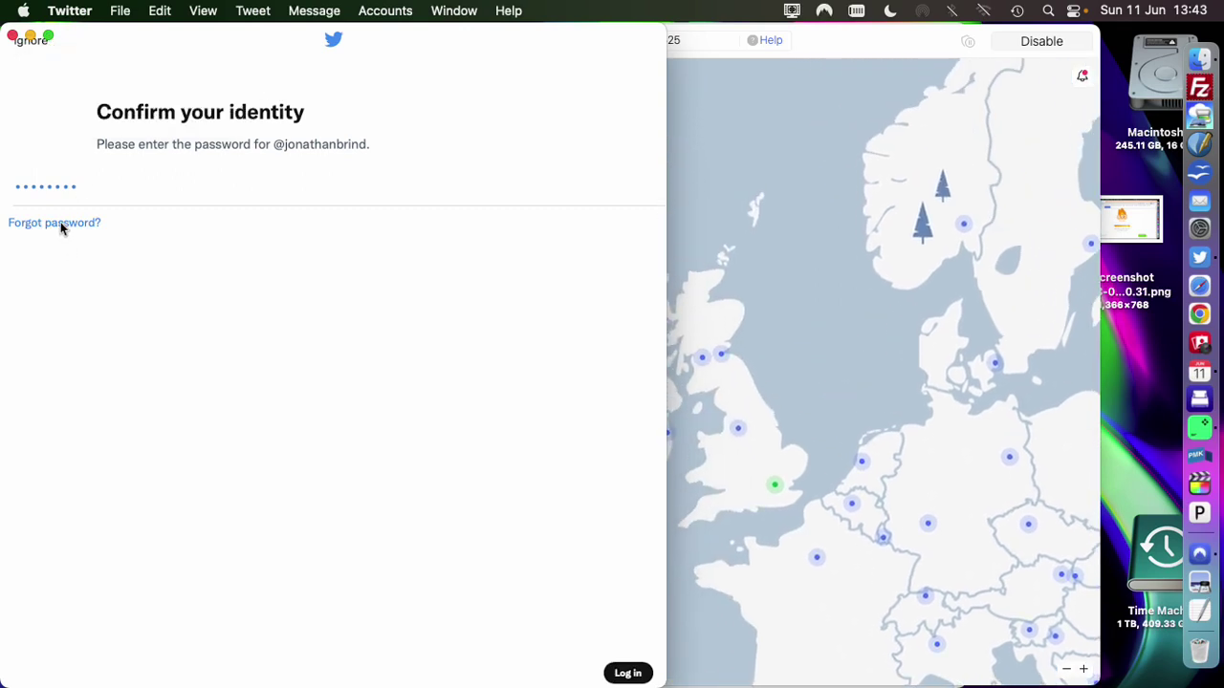
{"action": "left_click", "coordinate": [60, 223]}
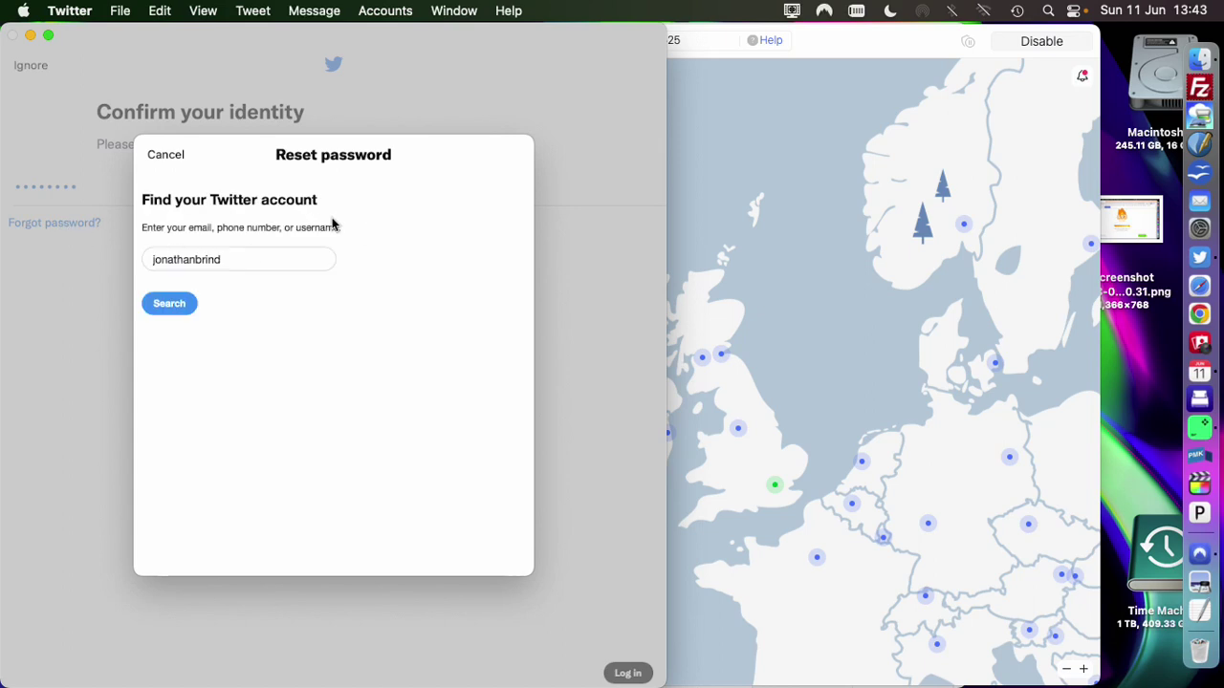
Search for the account by its email address in the password-reset flow
{"action": "left_click", "coordinate": [178, 304]}
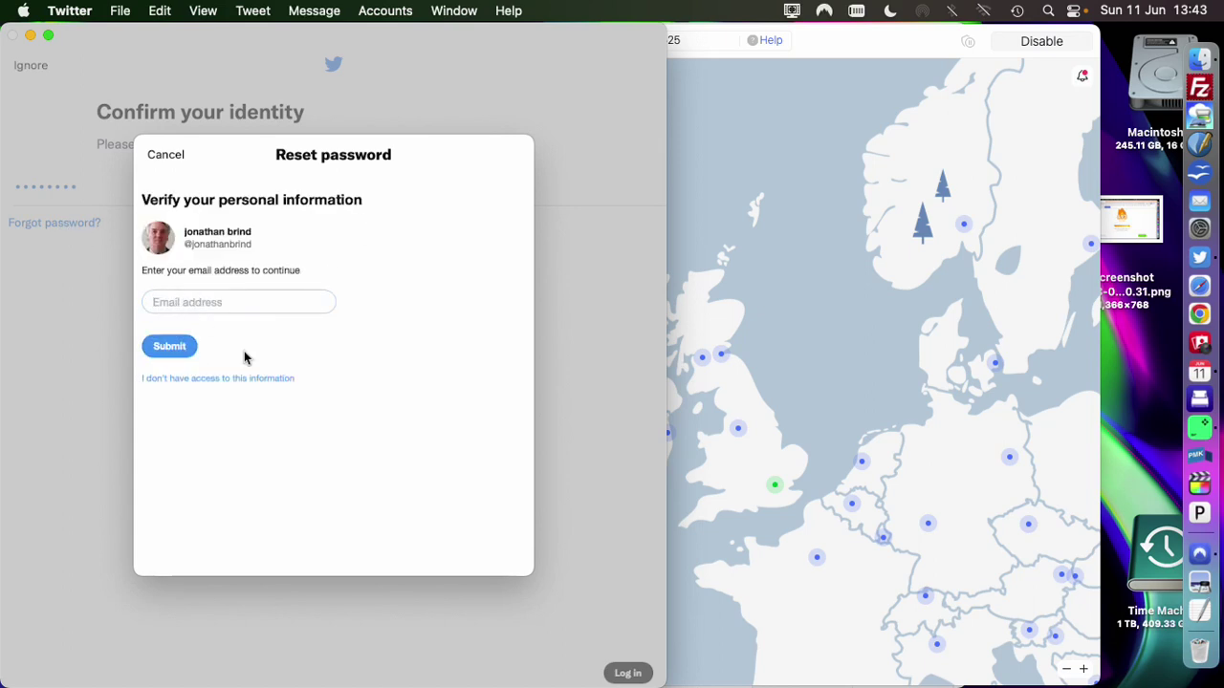
{"action": "type", "text": "j\""}
{"action": "type", "text": "b rind"}
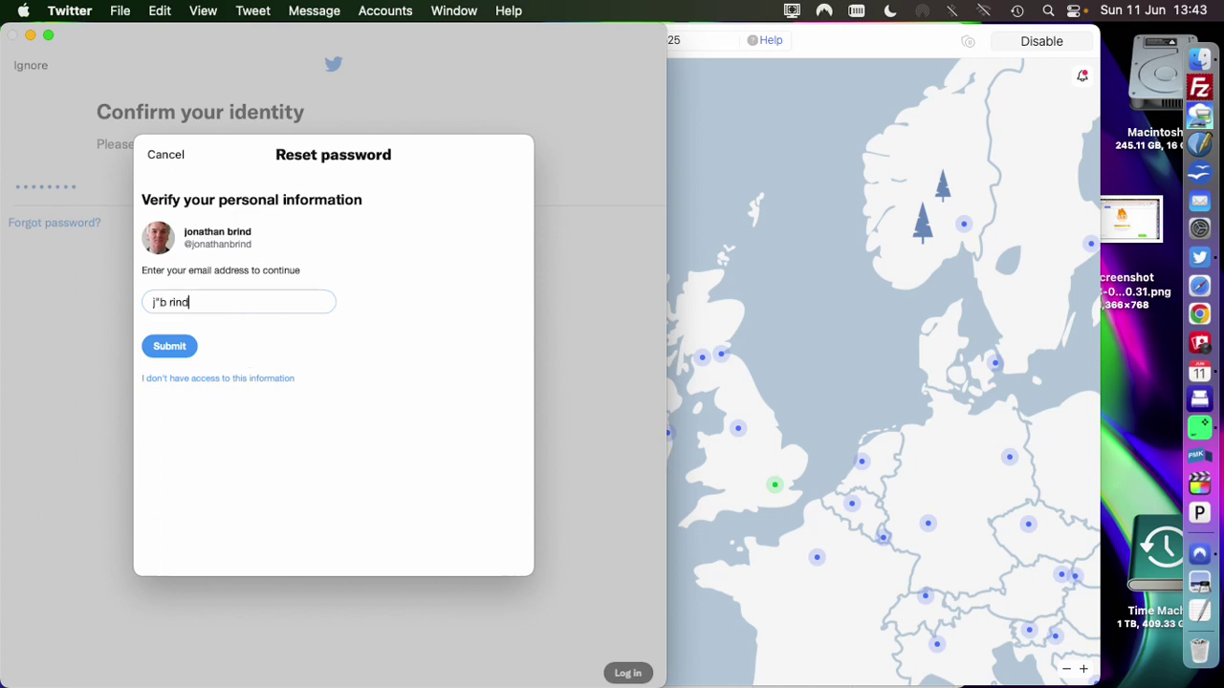
{"action": "key", "text": "BackSpace"}
{"action": "key", "text": "BackSpace"}
{"action": "key", "text": "BackSpace"}
{"action": "key", "text": "BackSpace"}
{"action": "key", "text": "BackSpace"}
{"action": "key", "text": "BackSpace"}
{"action": "key", "text": "BackSpace"}
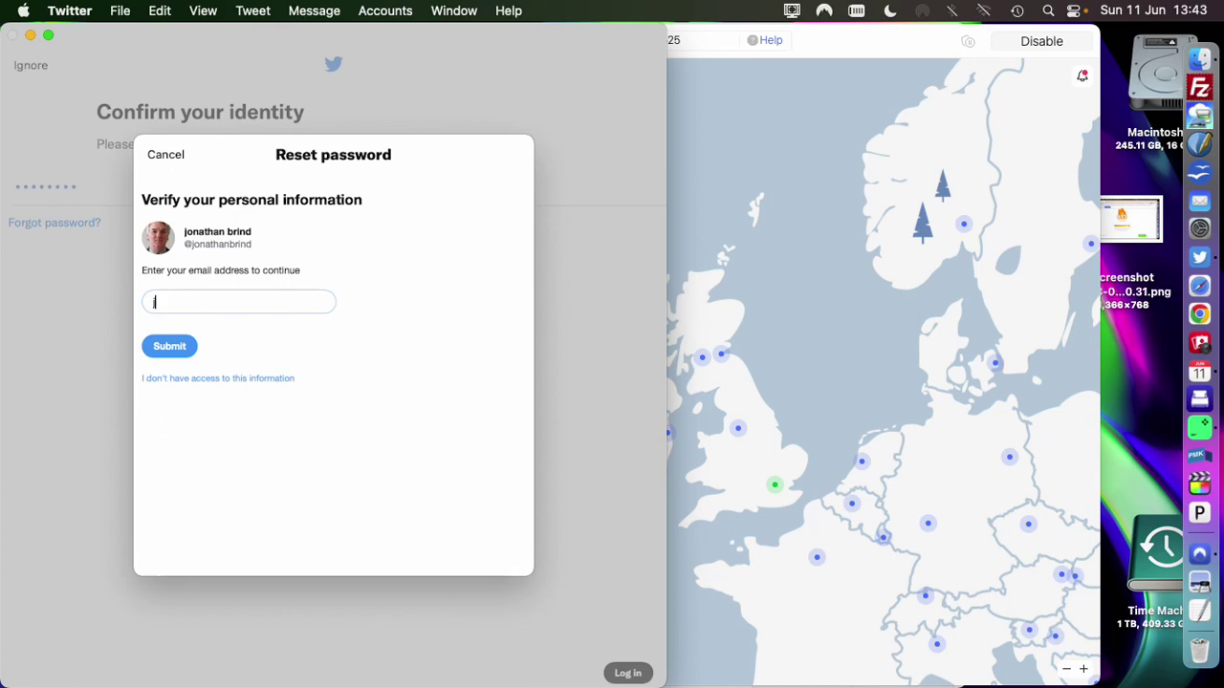
{"action": "type", "text": "£"}
{"action": "key", "text": "BackSpace"}
{"action": "key", "text": "BackSpace"}
{"action": "type", "text": "@"}
{"action": "type", "text": "brind.co.uk"}
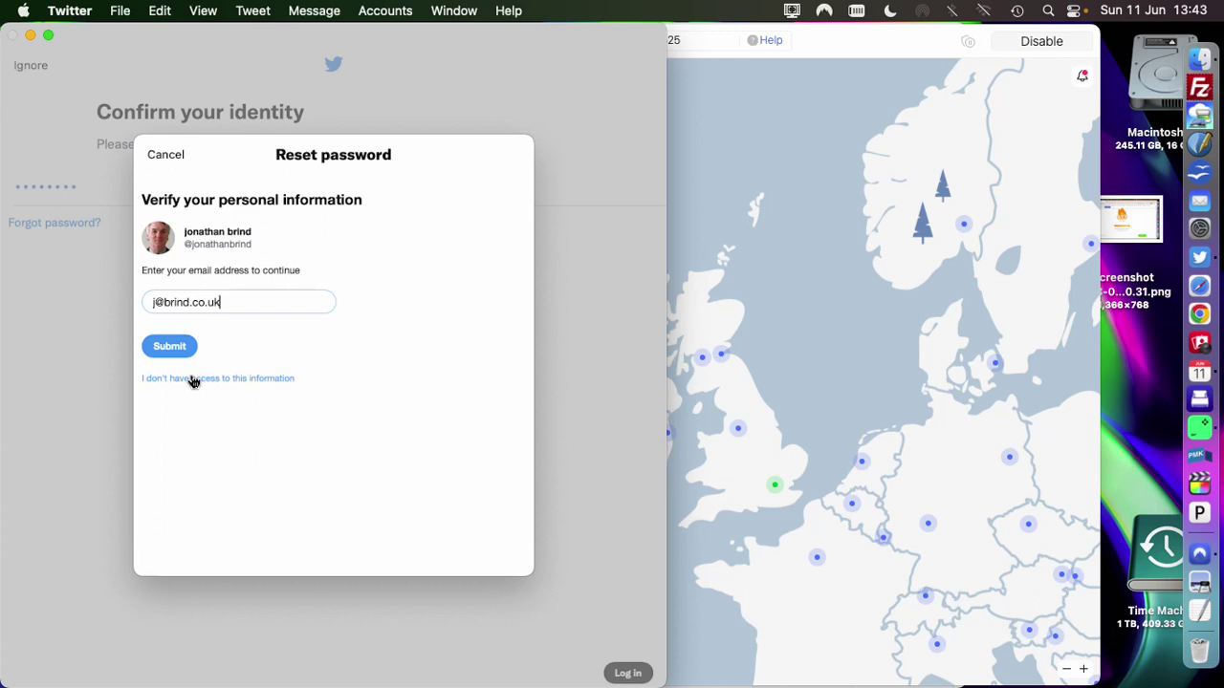
Skip the email step and submit the account's phone number for verification
{"action": "left_click", "coordinate": [173, 352]}
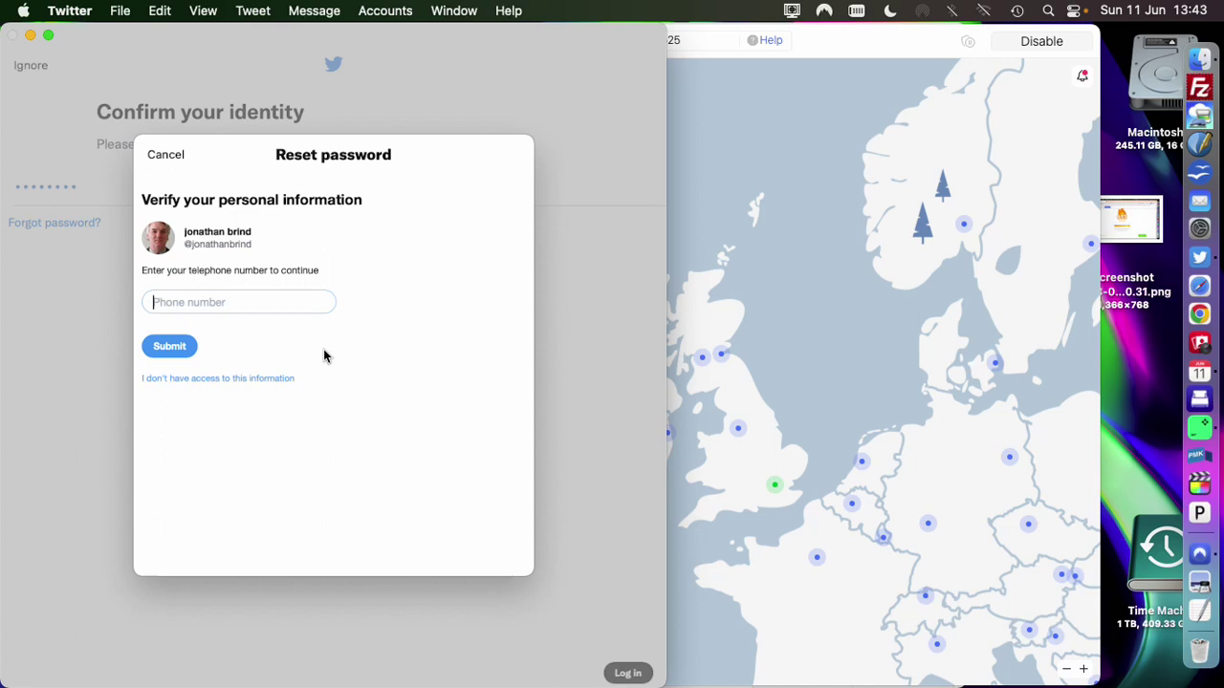
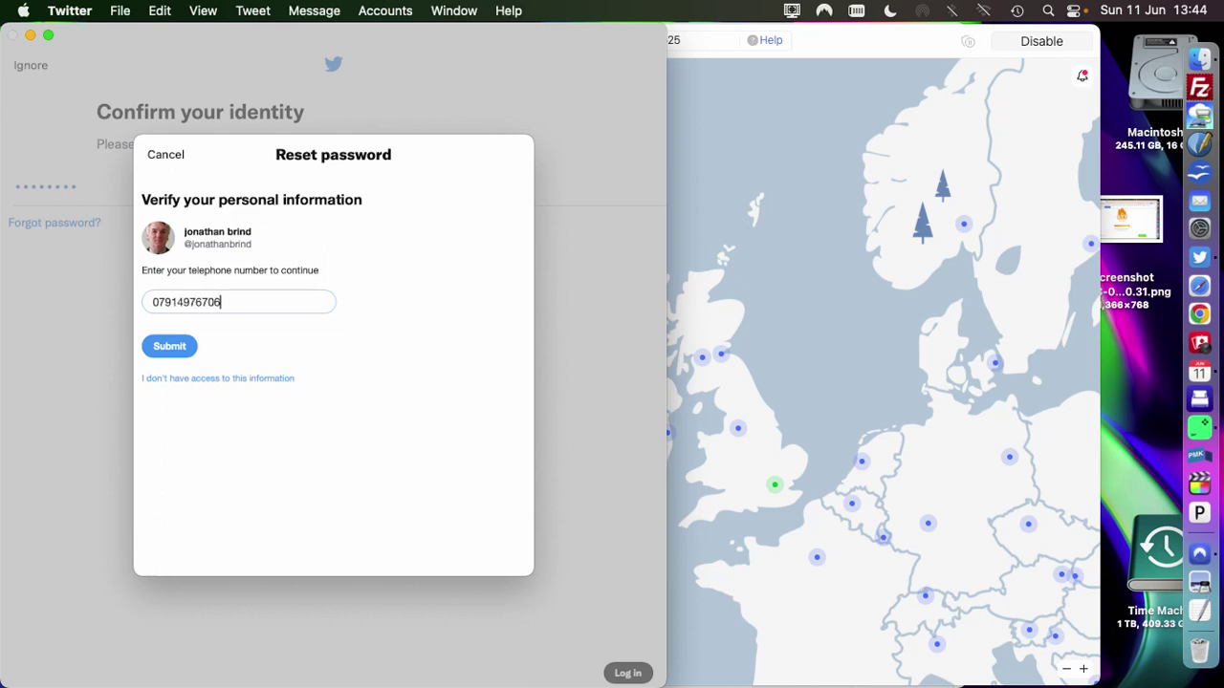
{"action": "left_click", "coordinate": [172, 349]}
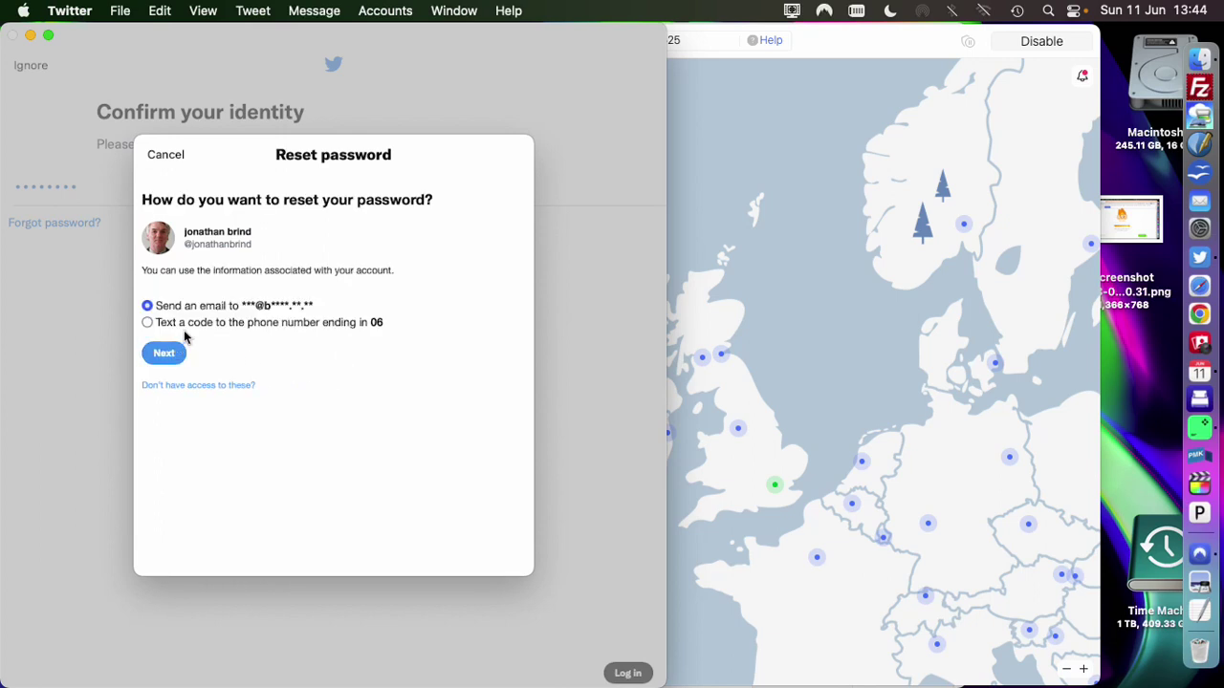
Have Twitter send the password reset code by email
{"action": "left_click", "coordinate": [172, 356]}
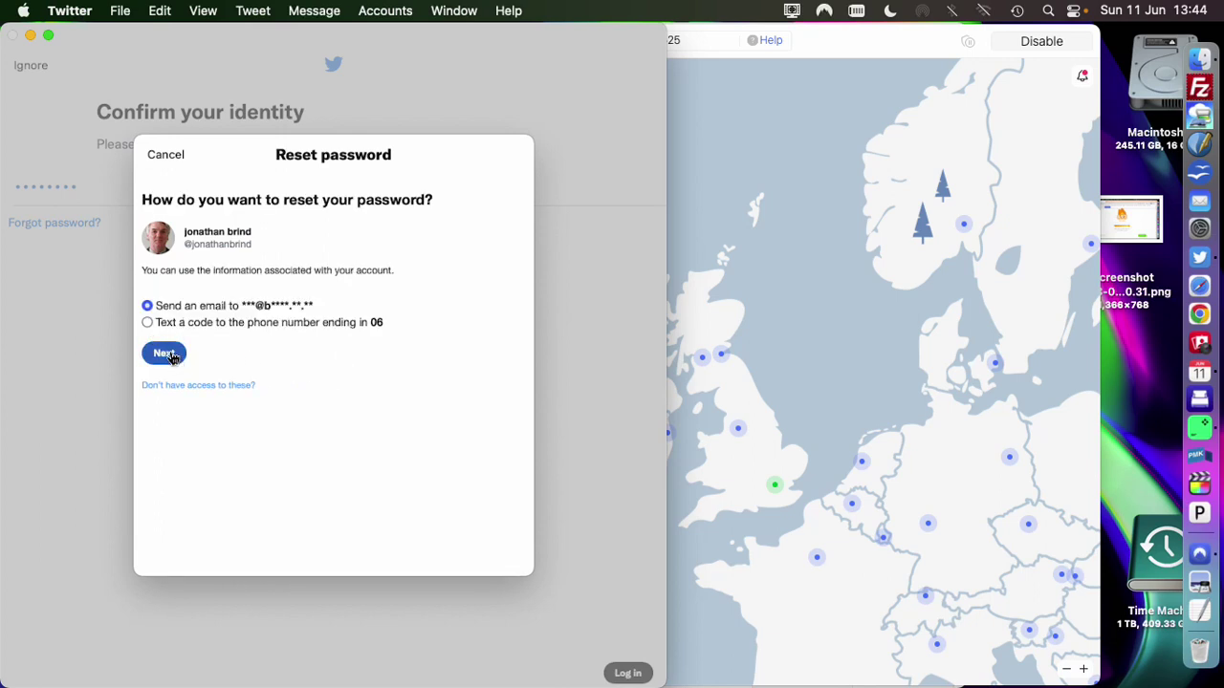
{"action": "left_click", "coordinate": [169, 362]}
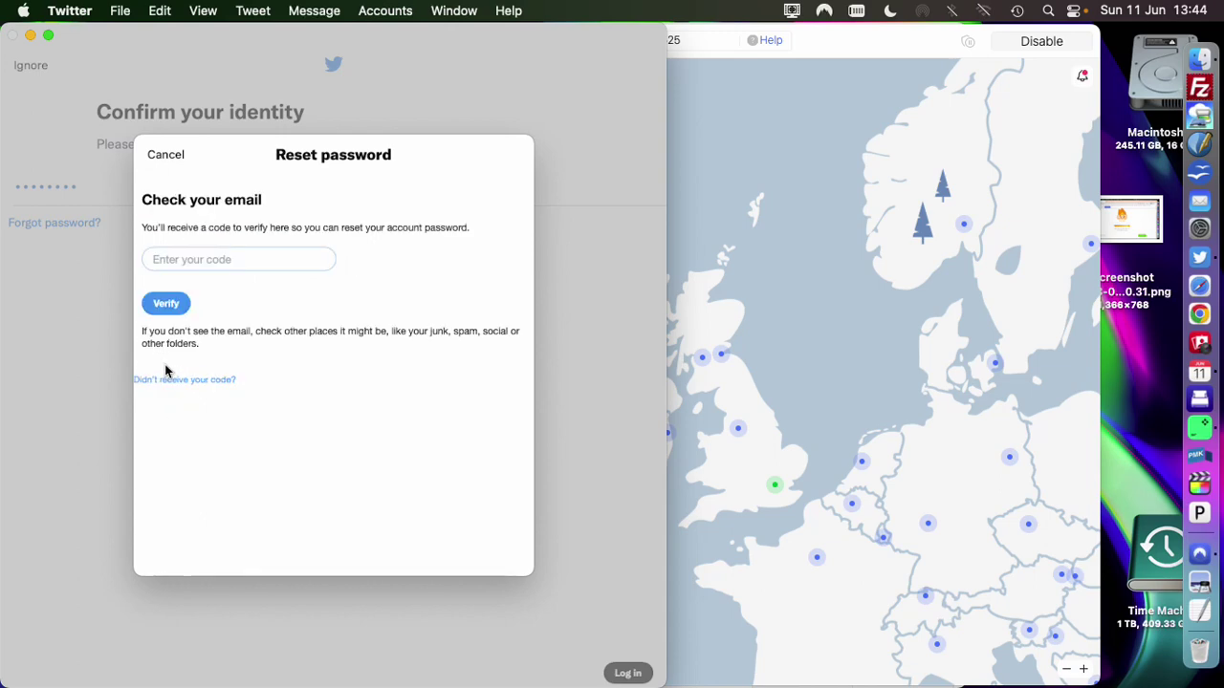
{"action": "key", "text": "ctrl+Up"}
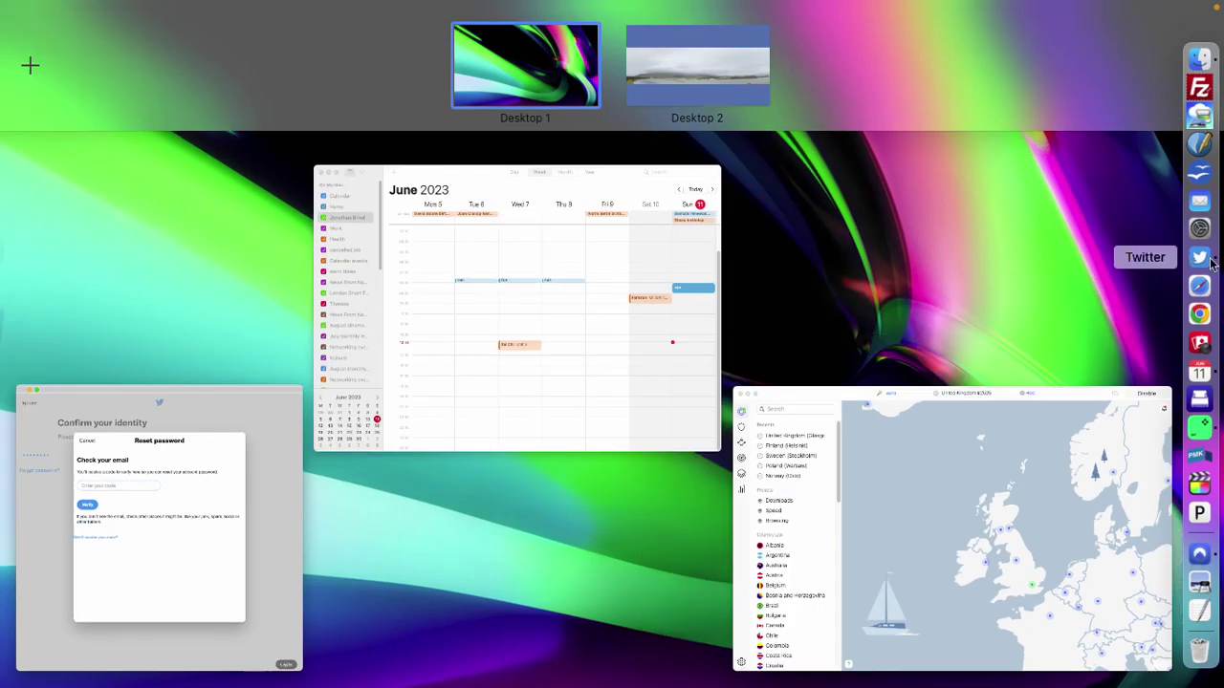
Open Mail and view the combined inbox and the LinkedIn message
{"action": "key", "text": "ctrl+Up"}
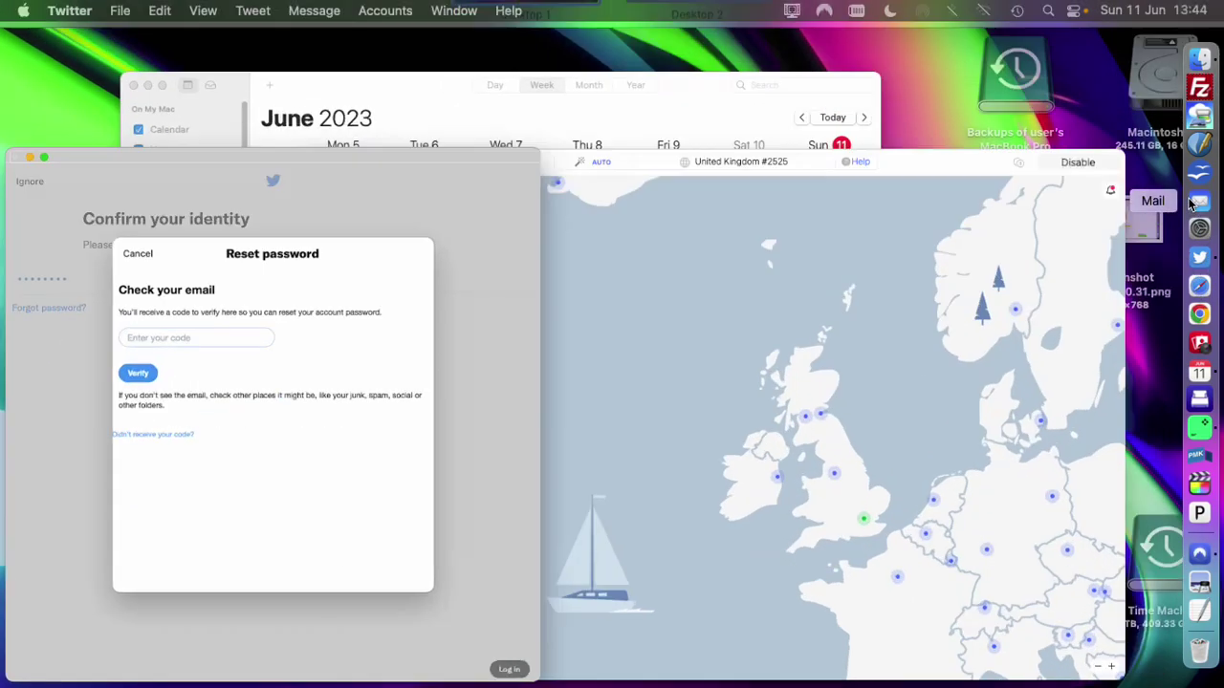
{"action": "left_click", "coordinate": [1190, 203]}
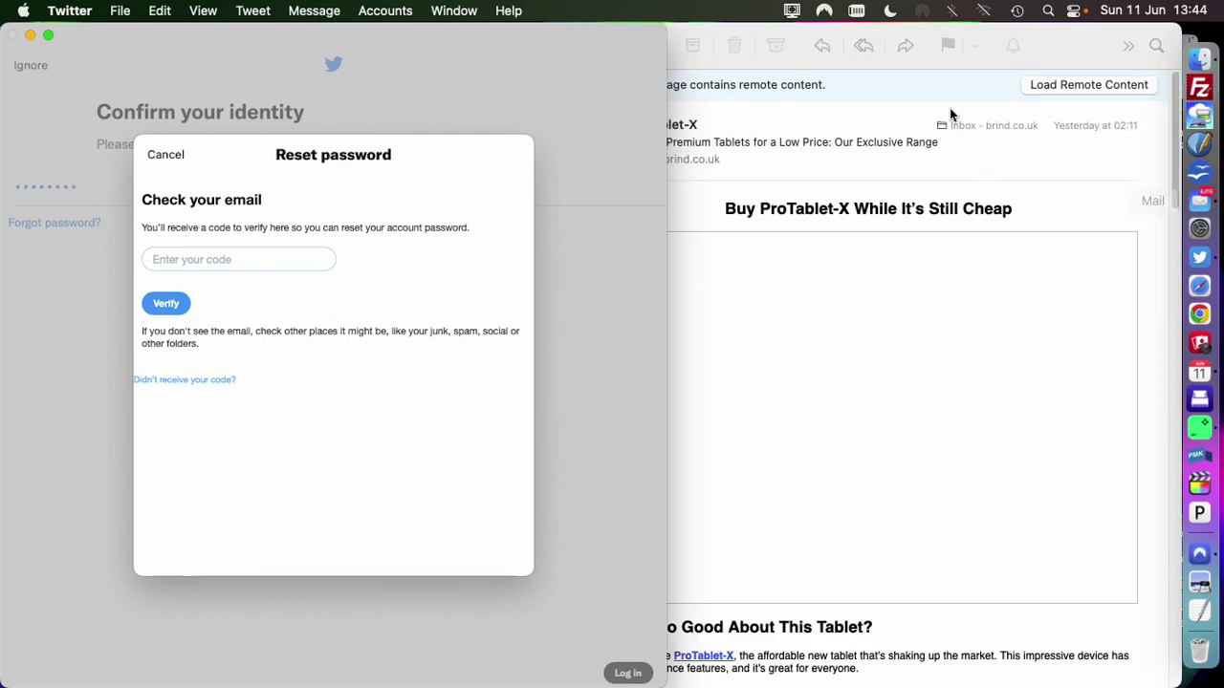
{"action": "left_click", "coordinate": [976, 77]}
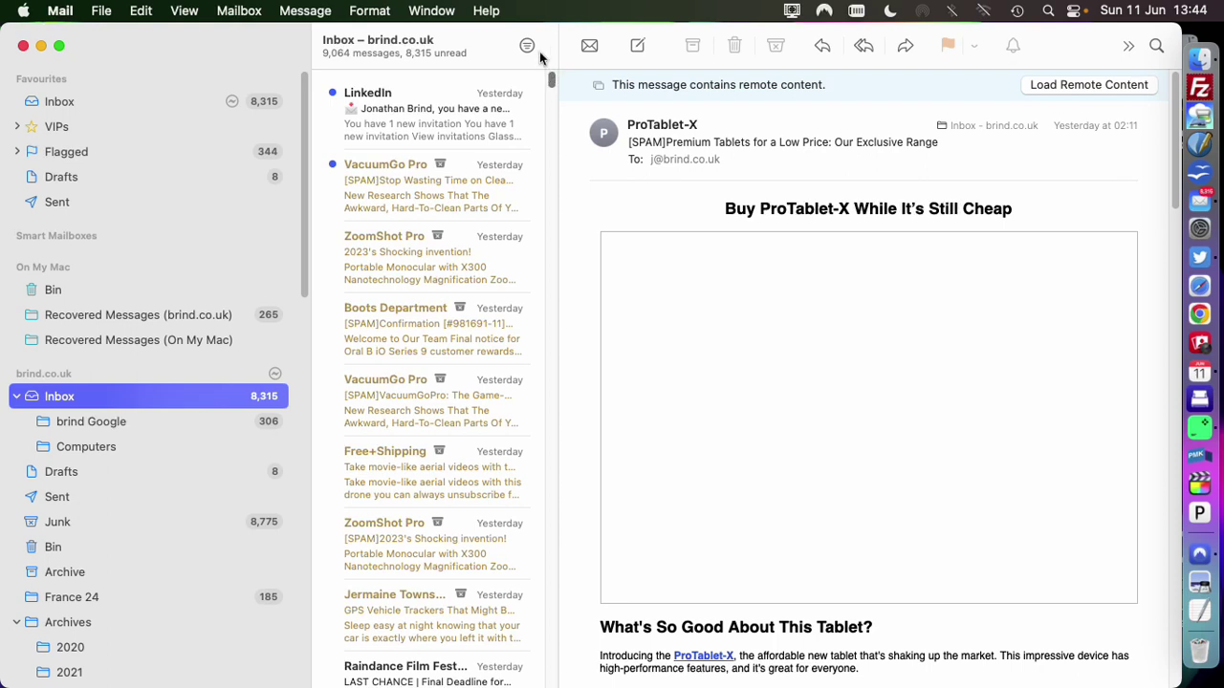
{"action": "left_click", "coordinate": [496, 108]}
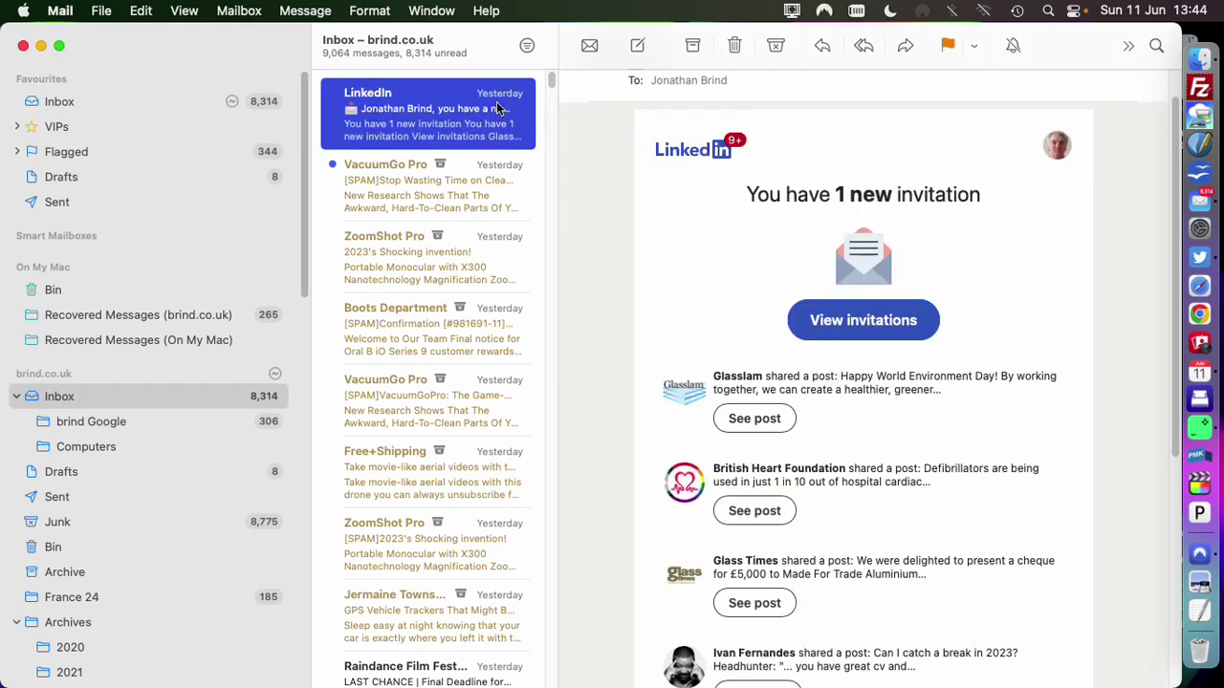
{"action": "left_click", "coordinate": [184, 109]}
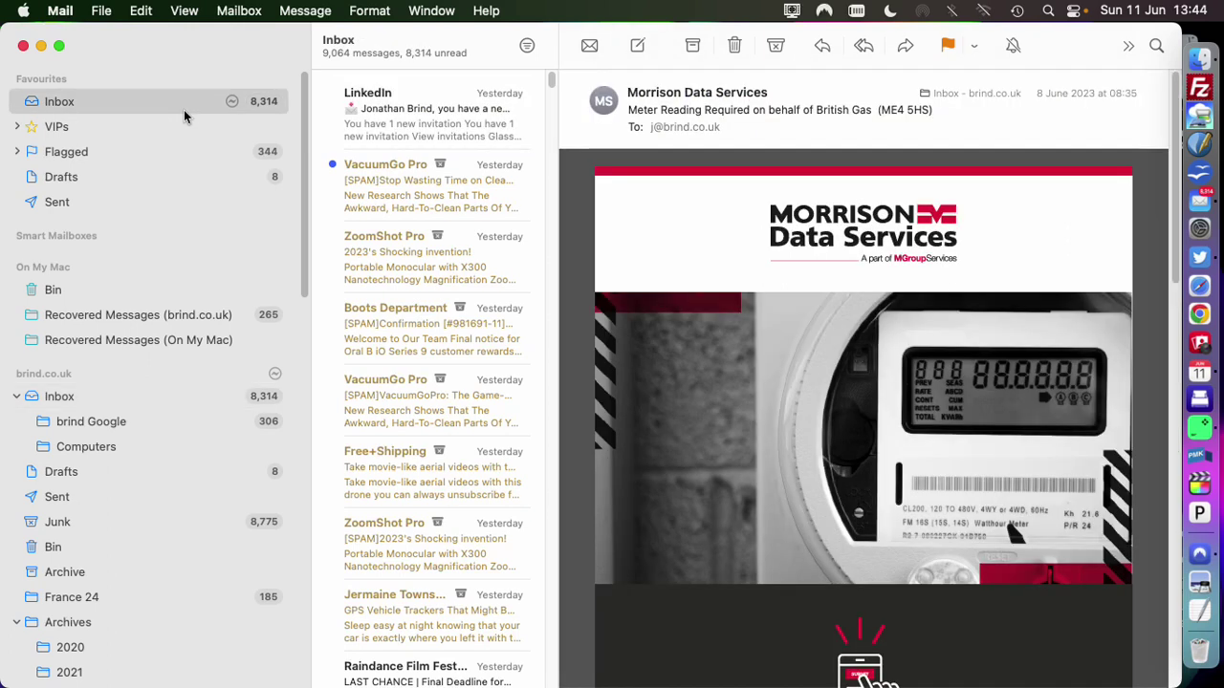
{"action": "left_click", "coordinate": [447, 116]}
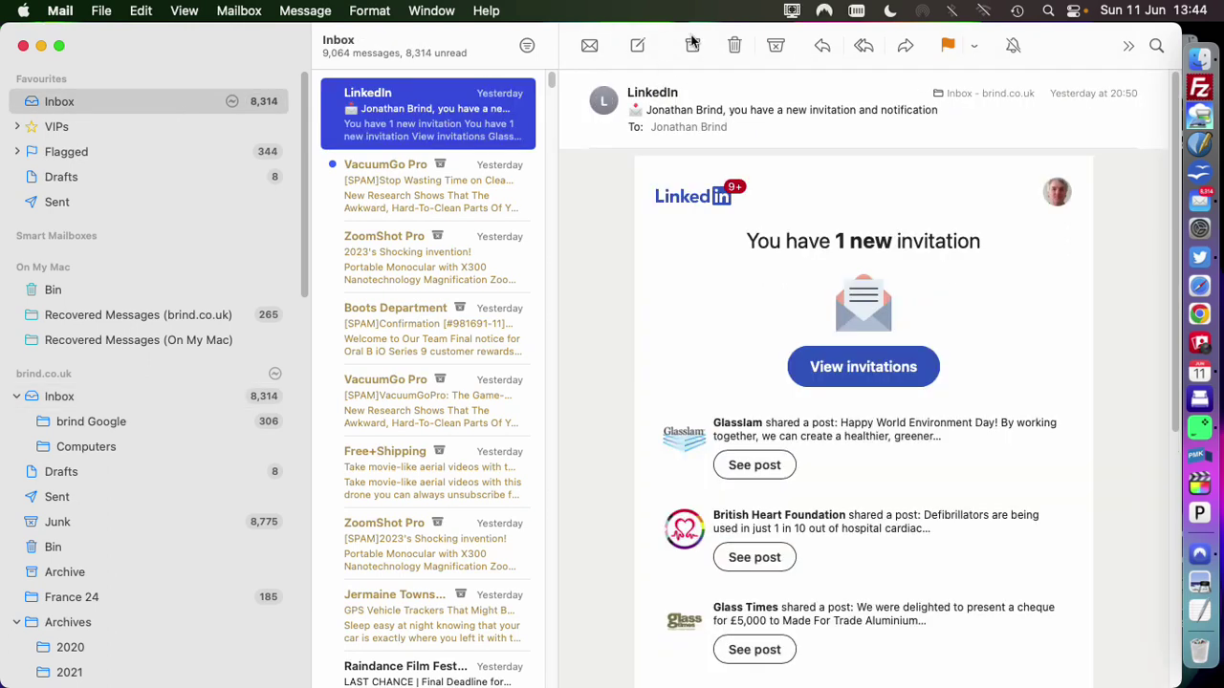
Check for new mail four times, then close the Mail window
{"action": "left_click", "coordinate": [591, 46]}
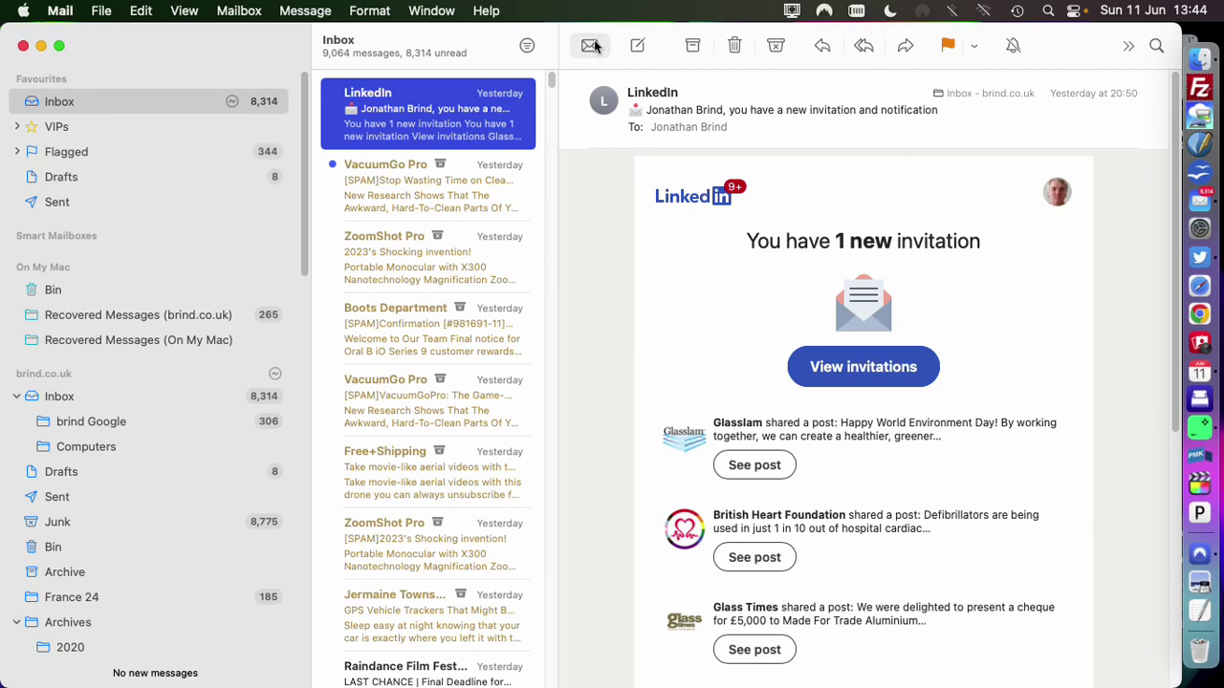
{"action": "left_click", "coordinate": [591, 46]}
{"action": "left_click", "coordinate": [591, 46]}
{"action": "left_click", "coordinate": [594, 45]}
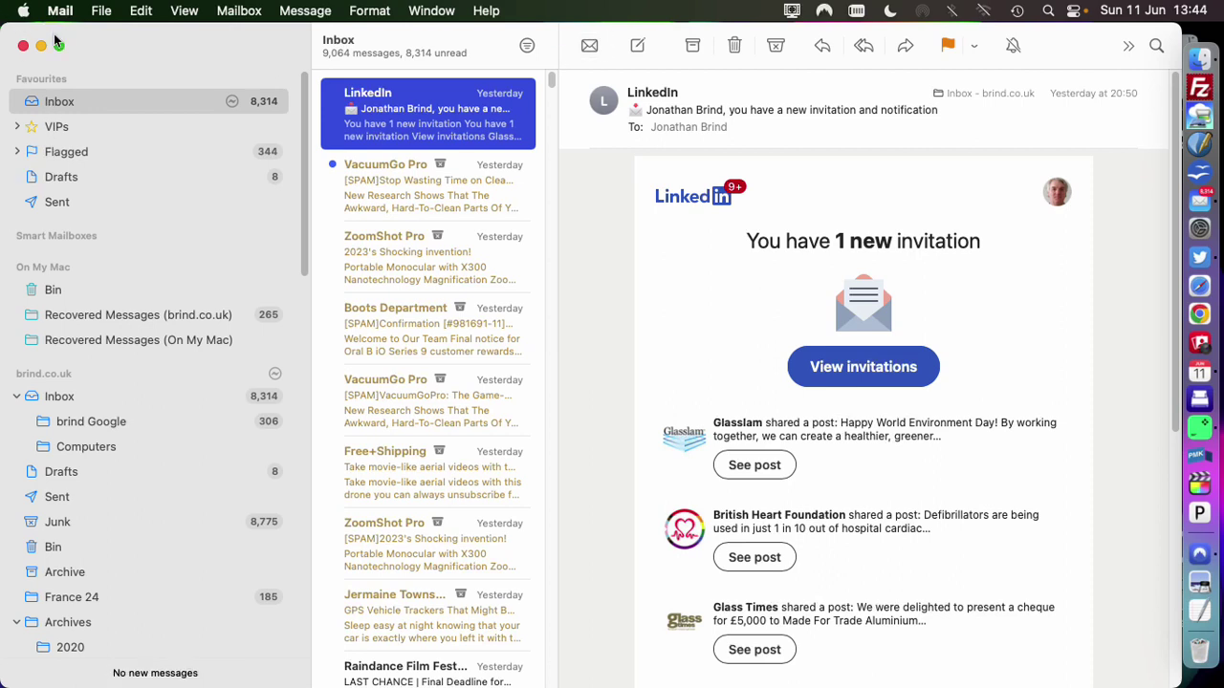
{"action": "left_click", "coordinate": [23, 47]}
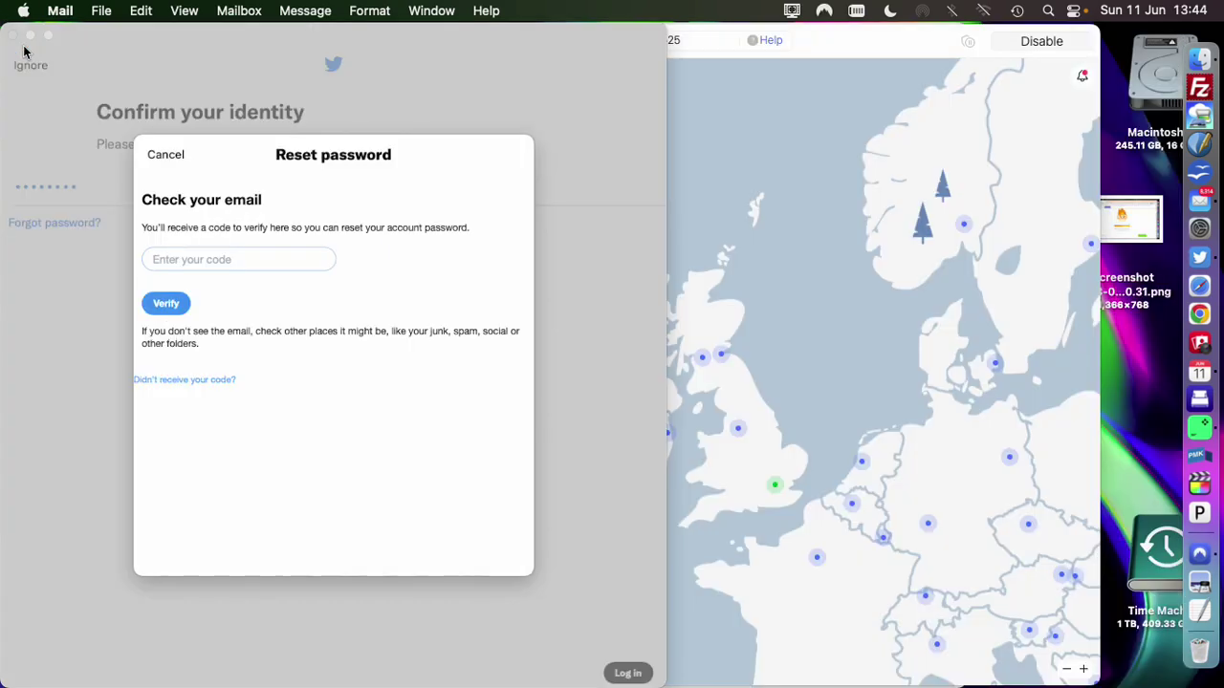
Open a Safari window and load Google from the Favourites tile
{"action": "left_click", "coordinate": [1201, 286]}
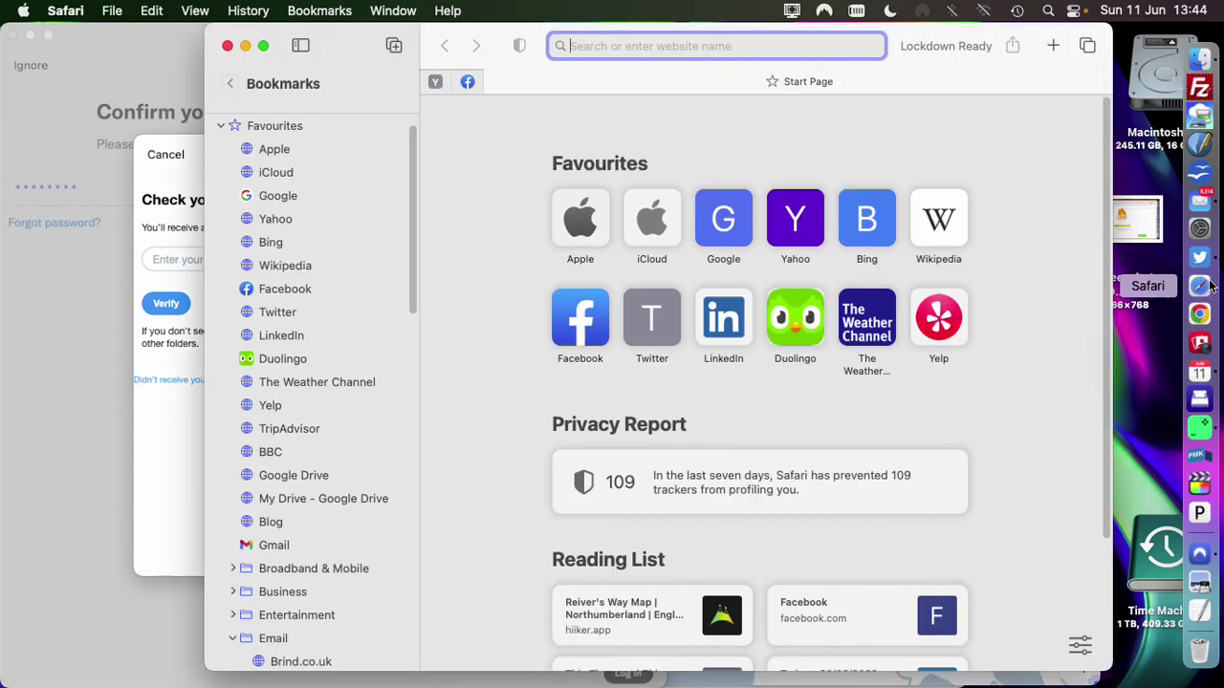
{"action": "mouse_move", "coordinate": [651, 325]}
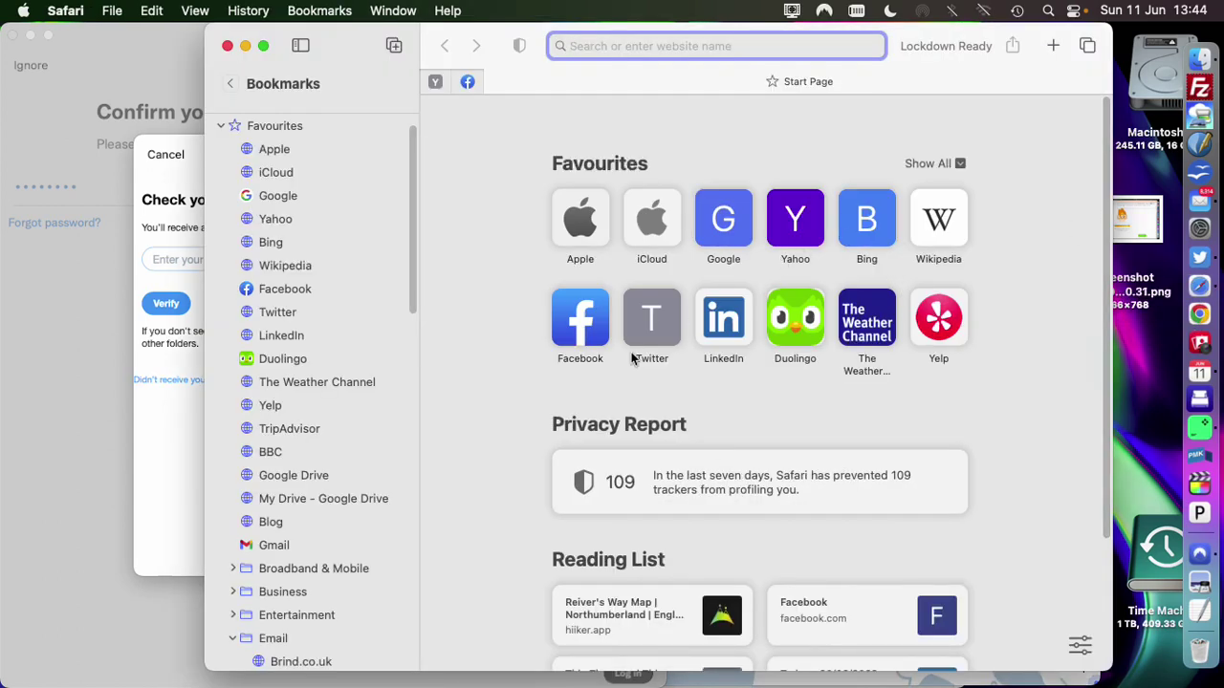
{"action": "left_click", "coordinate": [723, 235]}
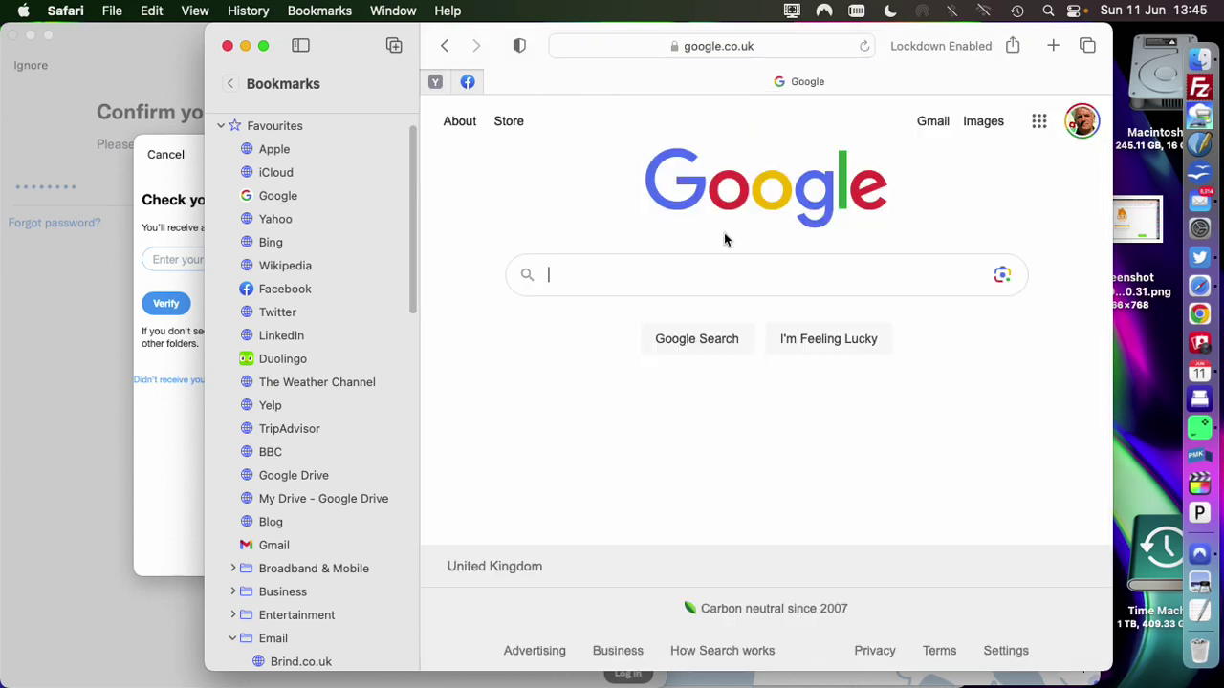
Check the Gmail inbox, dismissing the Chrome prompt and refreshing twice, then close the tab
{"action": "left_click", "coordinate": [1038, 121]}
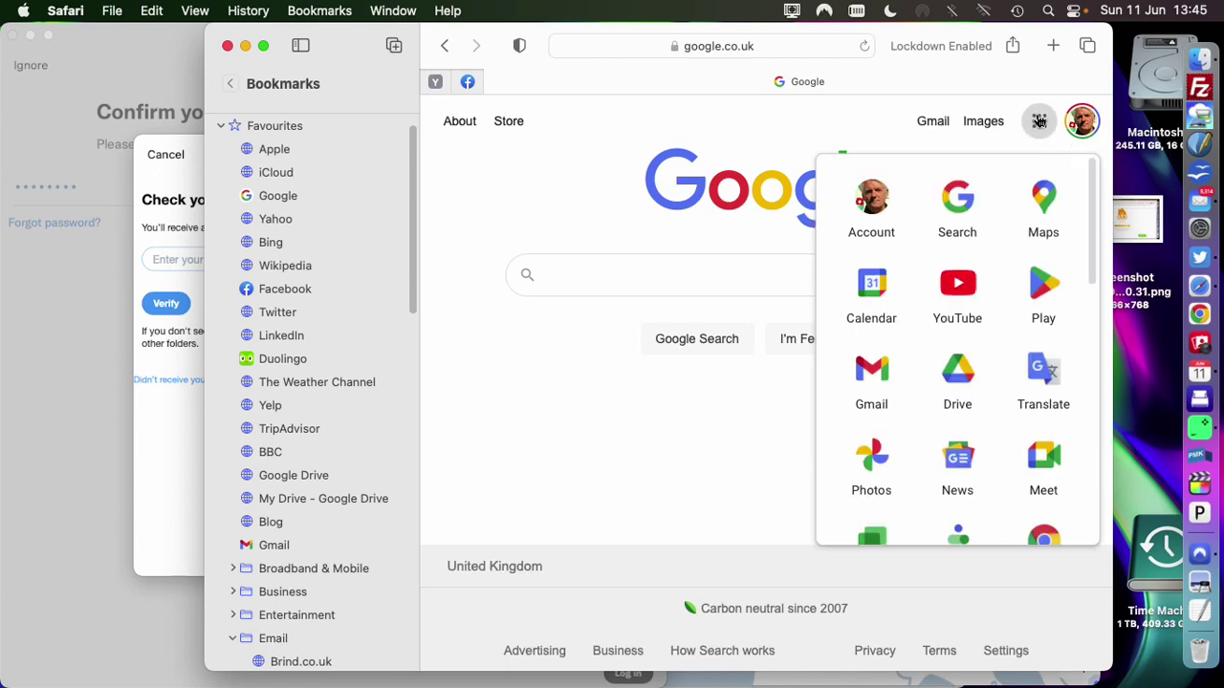
{"action": "left_click", "coordinate": [870, 369]}
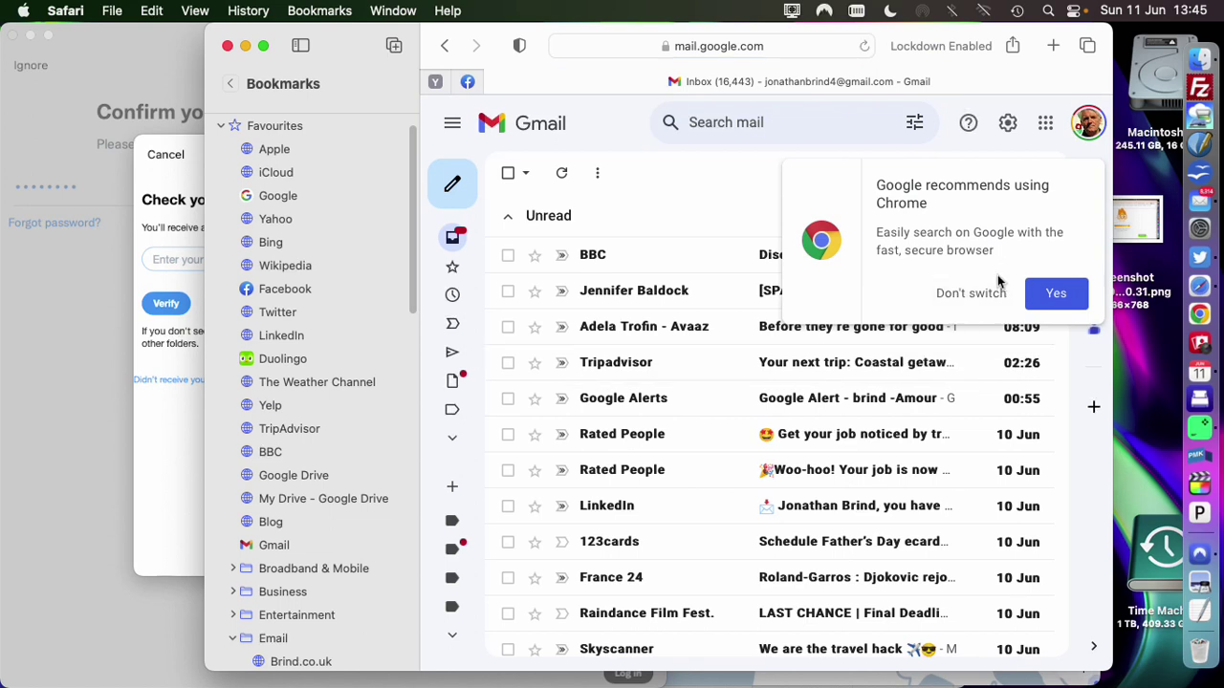
{"action": "left_click", "coordinate": [991, 293]}
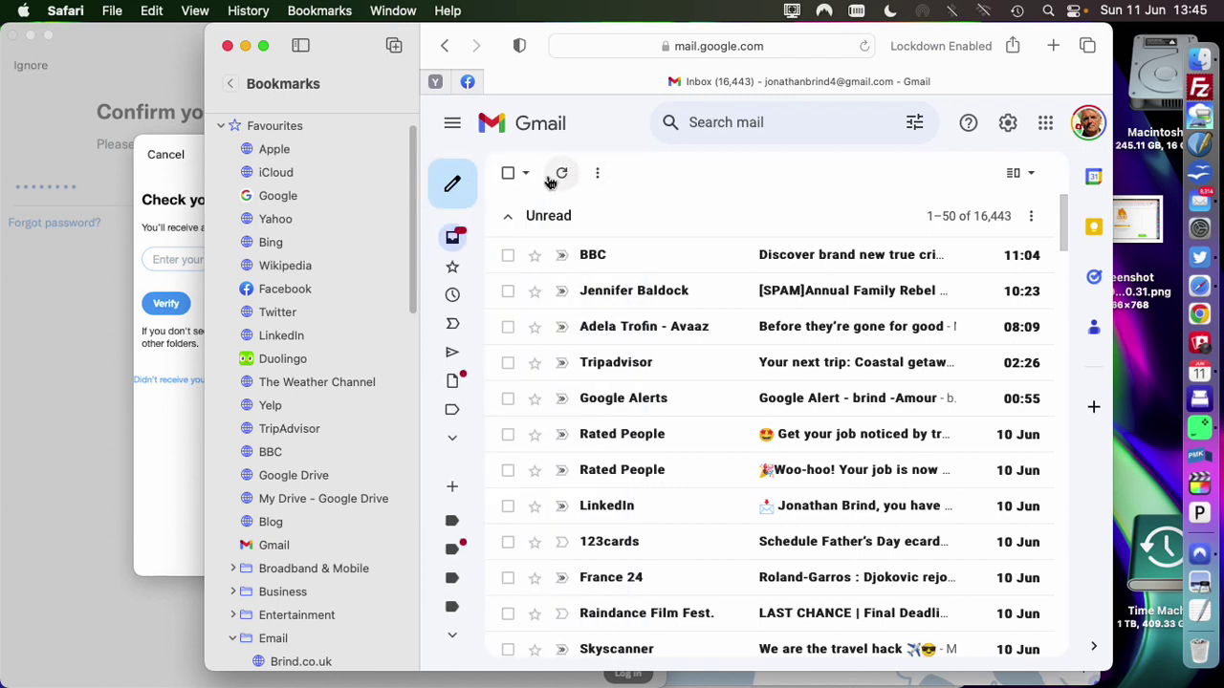
{"action": "left_click", "coordinate": [563, 175]}
{"action": "left_click", "coordinate": [563, 175]}
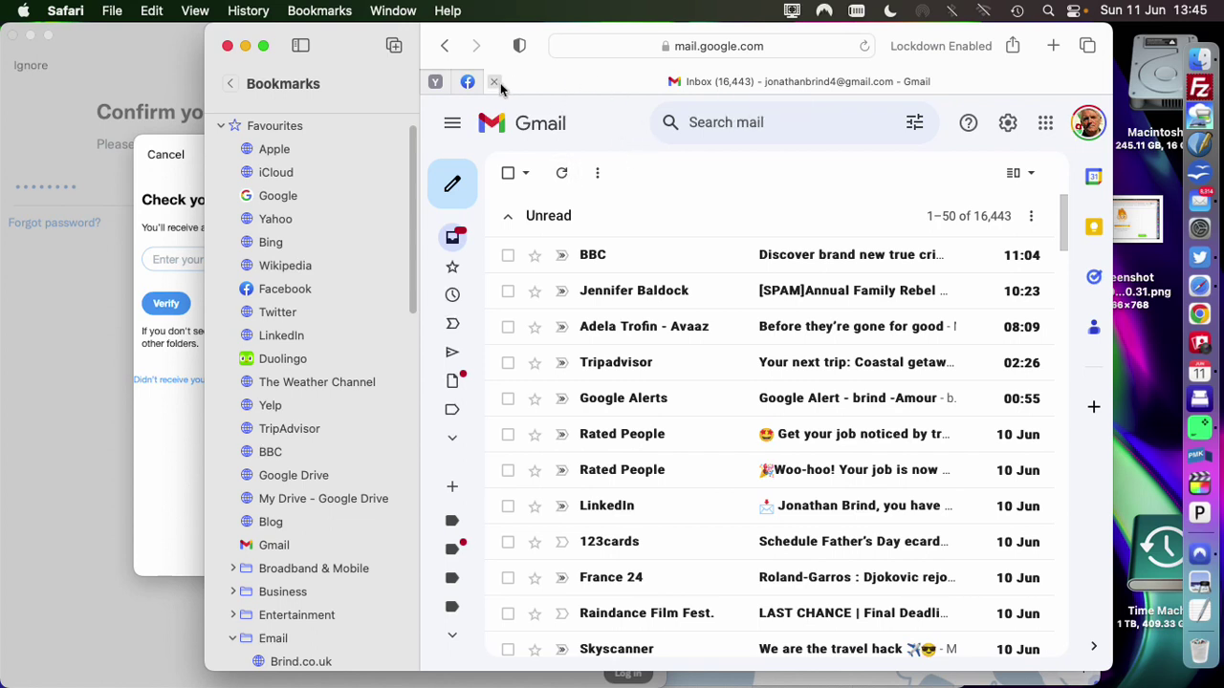
{"action": "left_click", "coordinate": [494, 83]}
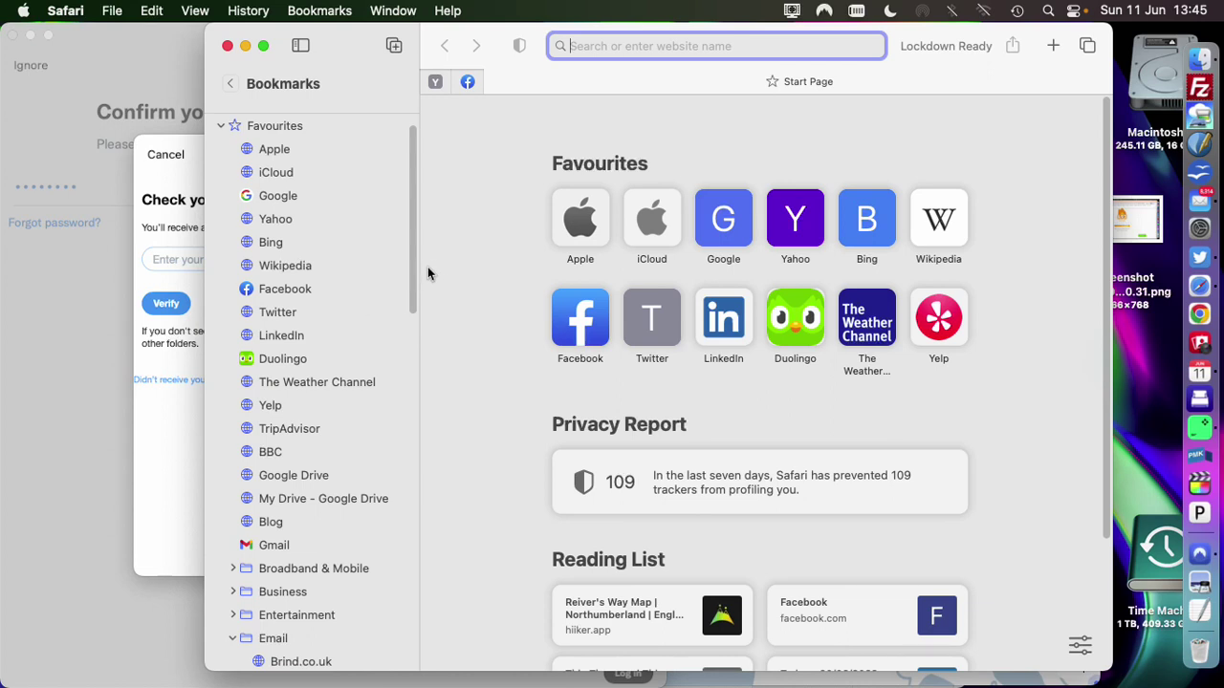
Sign in to Fasthosts Webmail and select the code in the newest Twitter reset email
{"action": "scroll", "coordinate": [411, 287], "scroll_direction": "down", "scroll_amount": 3}
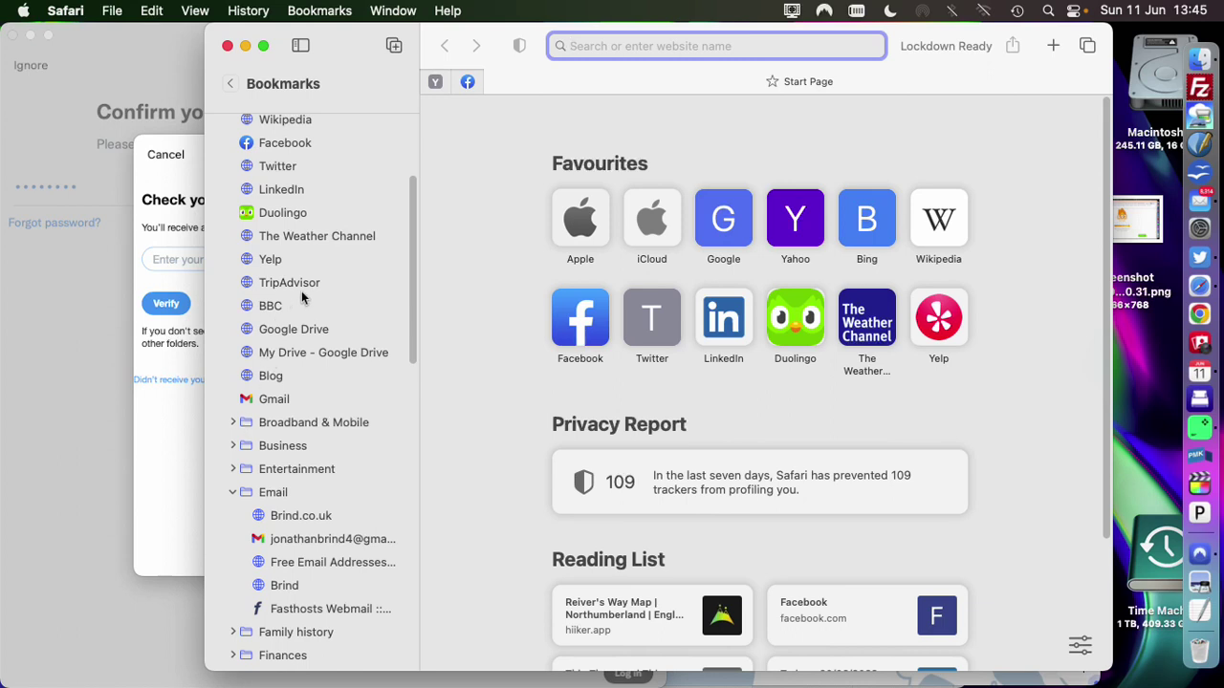
{"action": "left_click", "coordinate": [316, 610]}
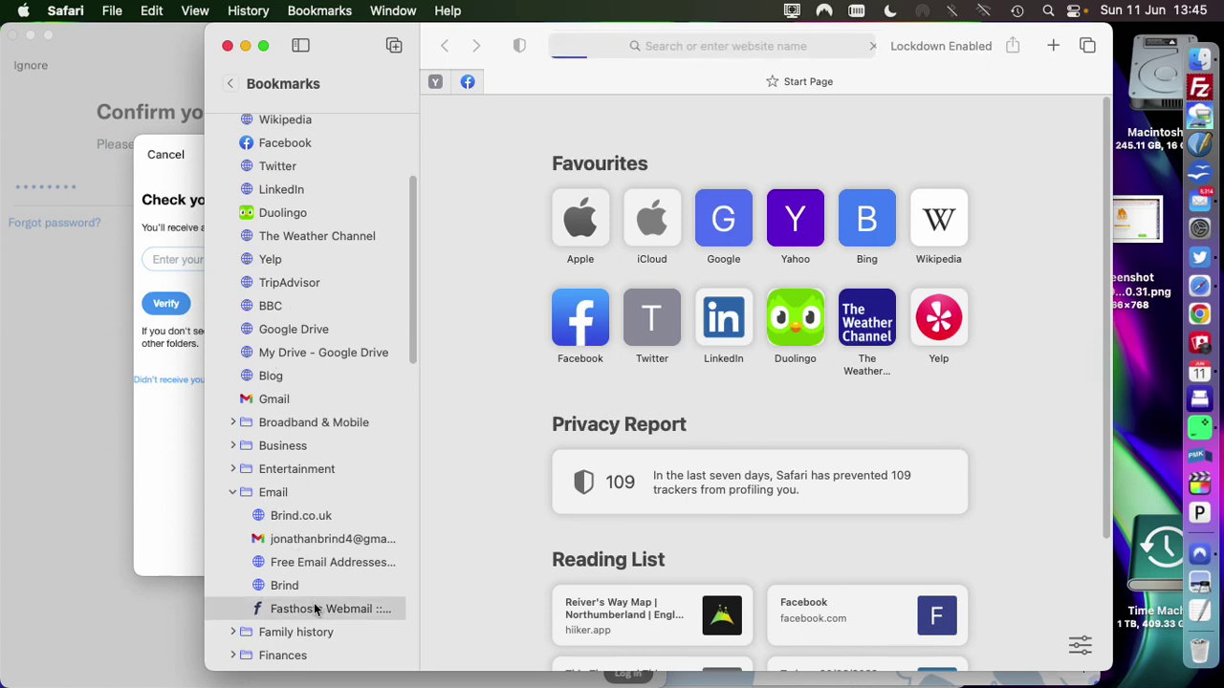
{"action": "left_click", "coordinate": [752, 300]}
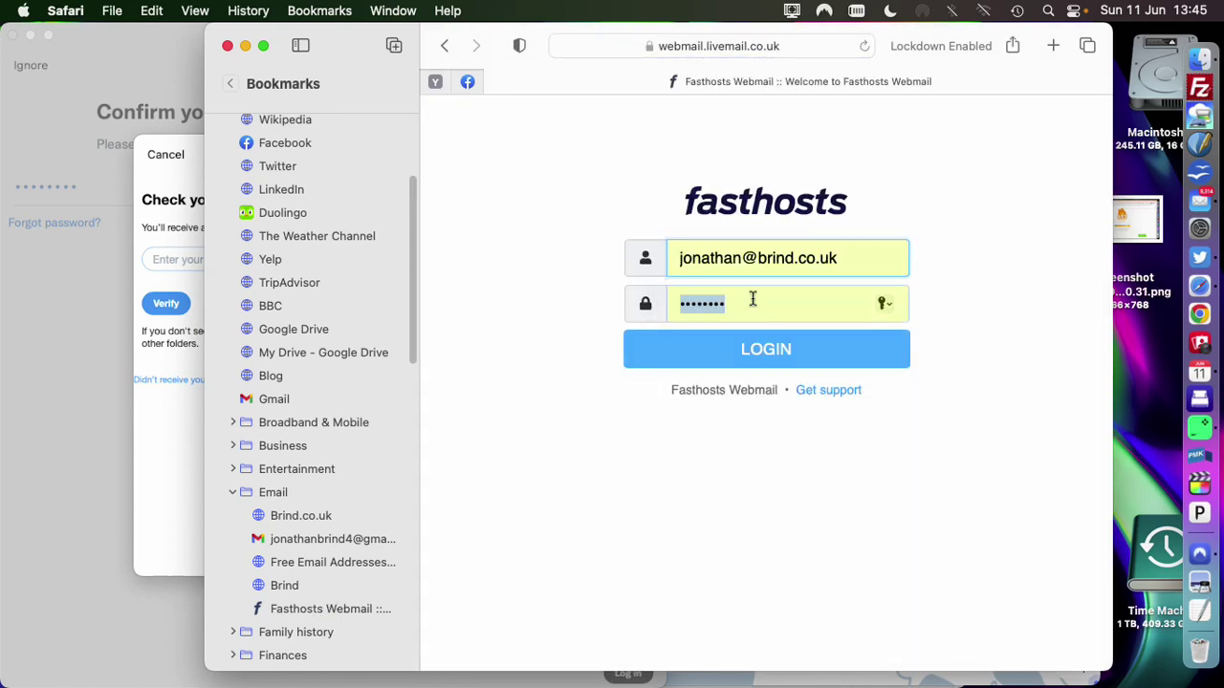
{"action": "left_click", "coordinate": [771, 349]}
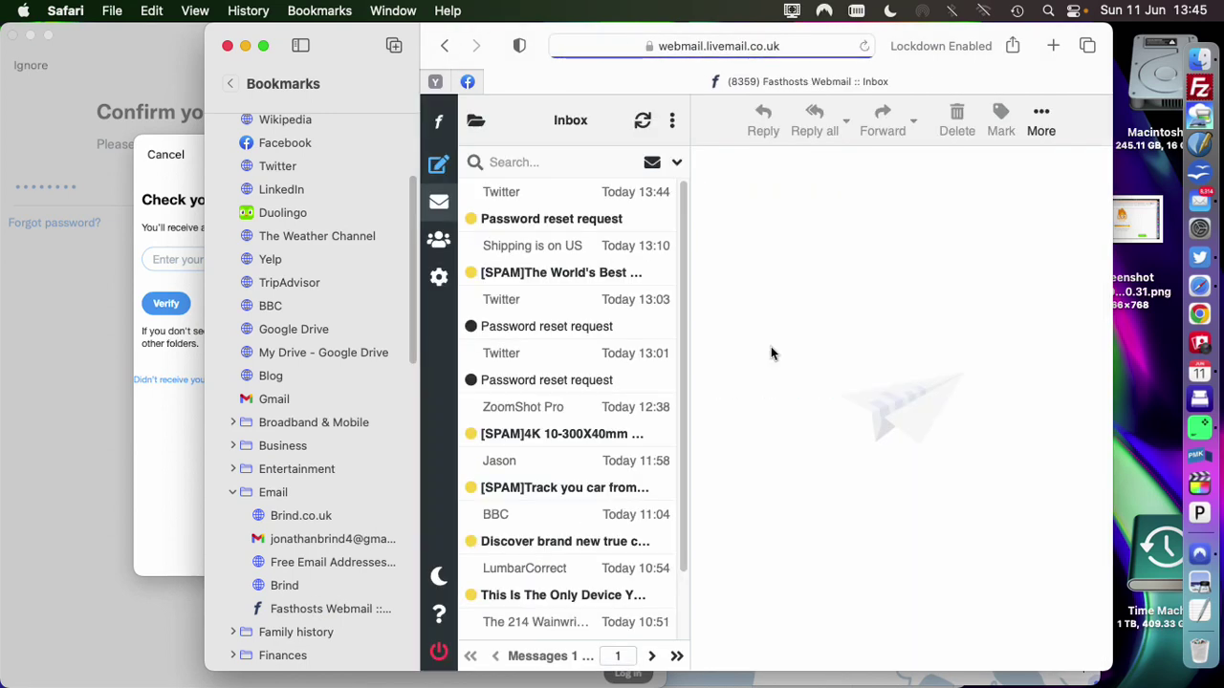
{"action": "left_click", "coordinate": [638, 210]}
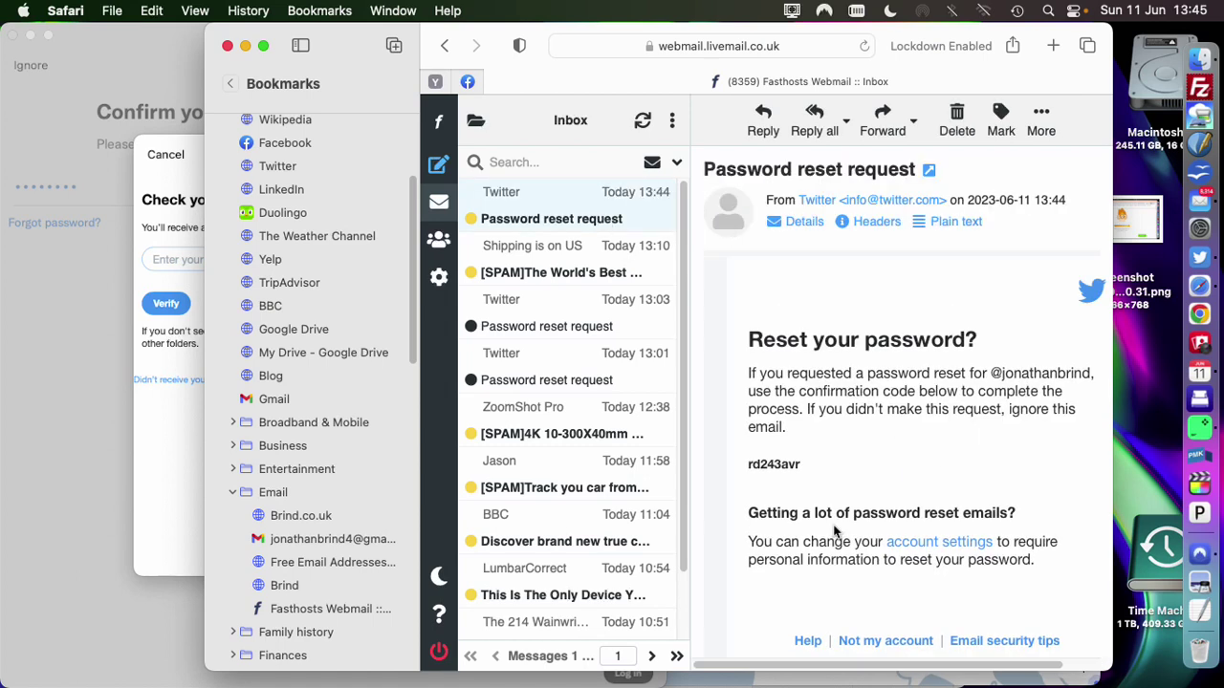
{"action": "left_click_drag", "start_coordinate": [803, 466], "coordinate": [749, 465]}
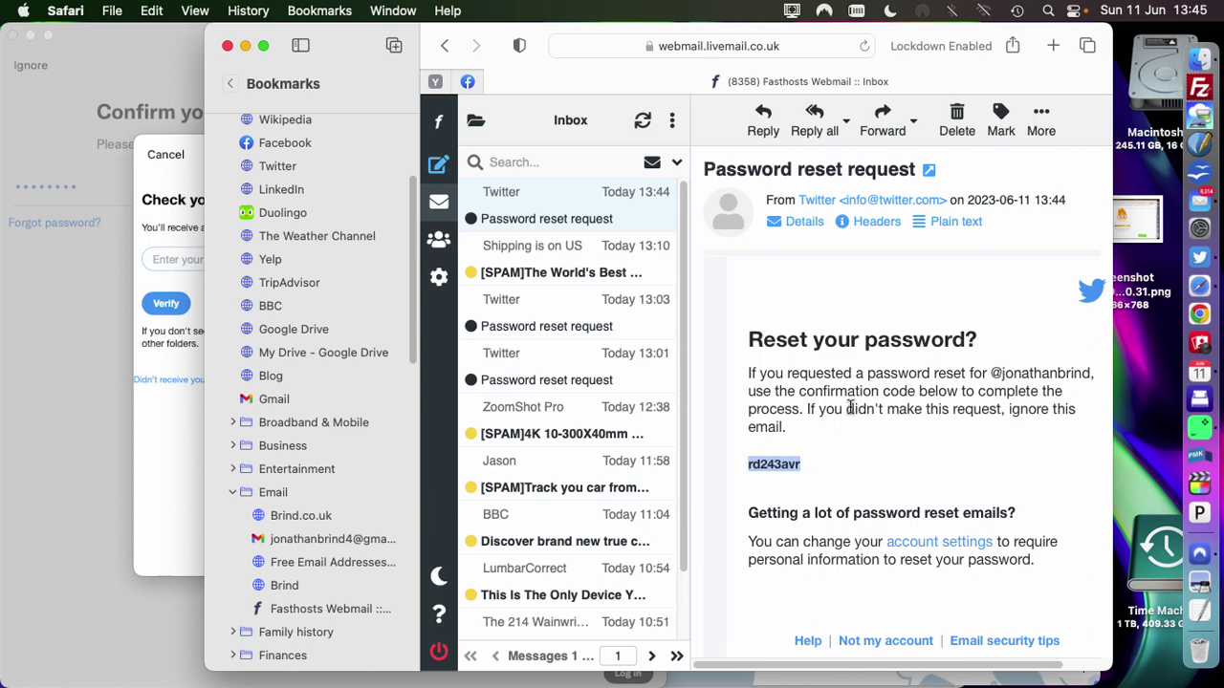
{"action": "left_click", "coordinate": [177, 402]}
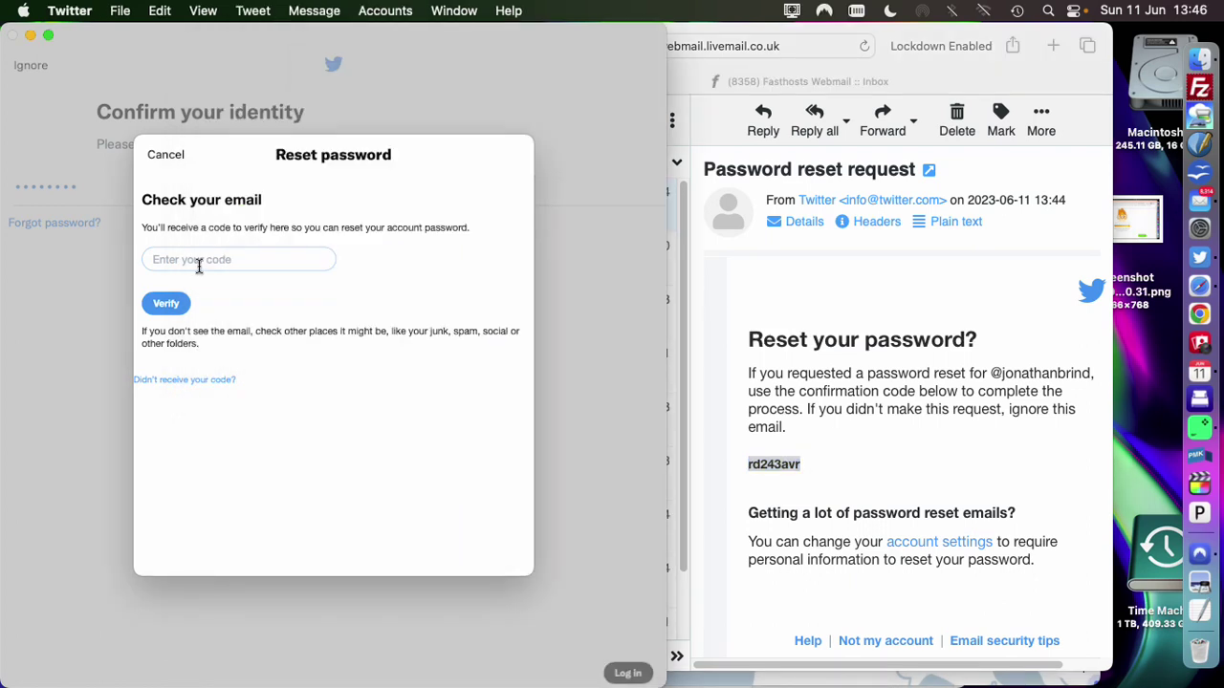
Paste the emailed confirmation code into Twitter's code field and verify it
{"action": "left_click", "coordinate": [200, 263]}
{"action": "key", "text": "super+v"}
{"action": "left_click", "coordinate": [165, 303]}
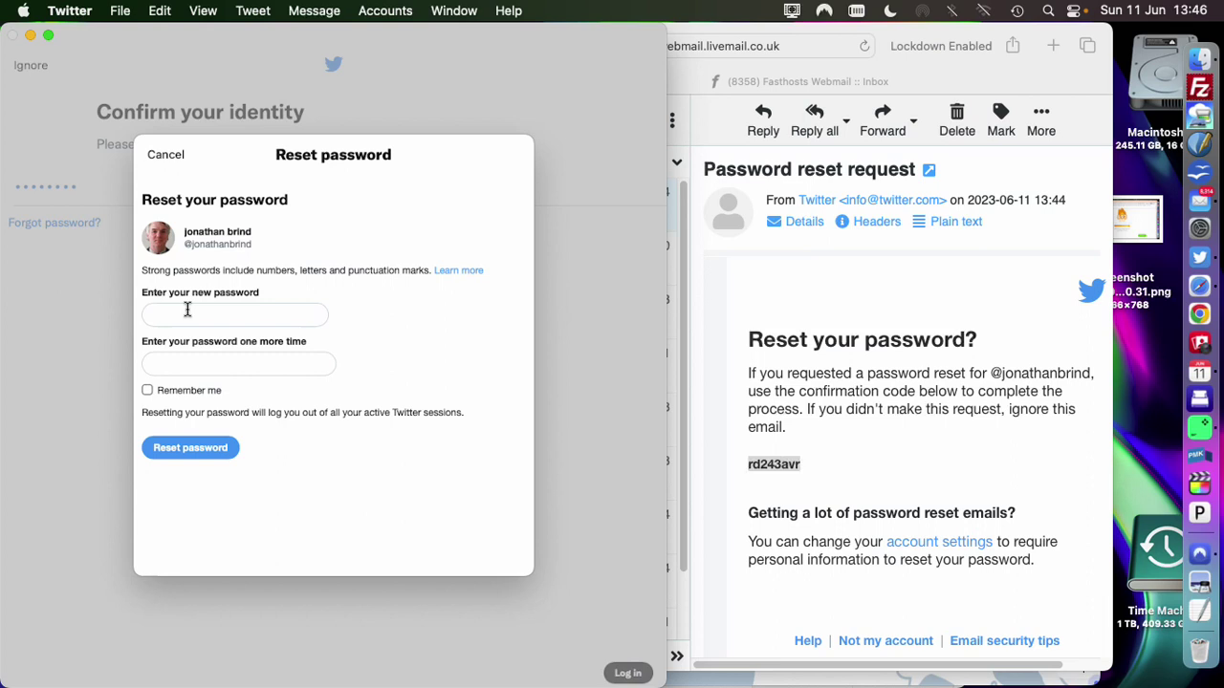
Type a new password, lengthening it by one character until it rates Very strong
{"action": "left_click", "coordinate": [188, 309]}
{"action": "left_click", "coordinate": [265, 308]}
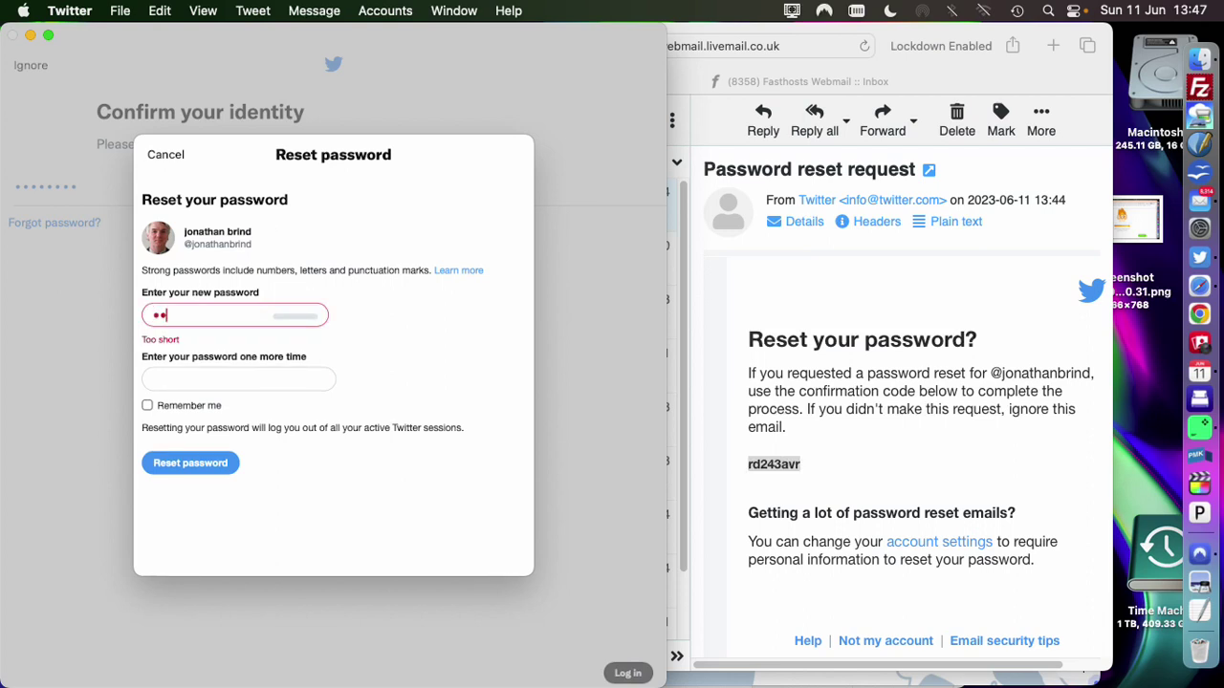
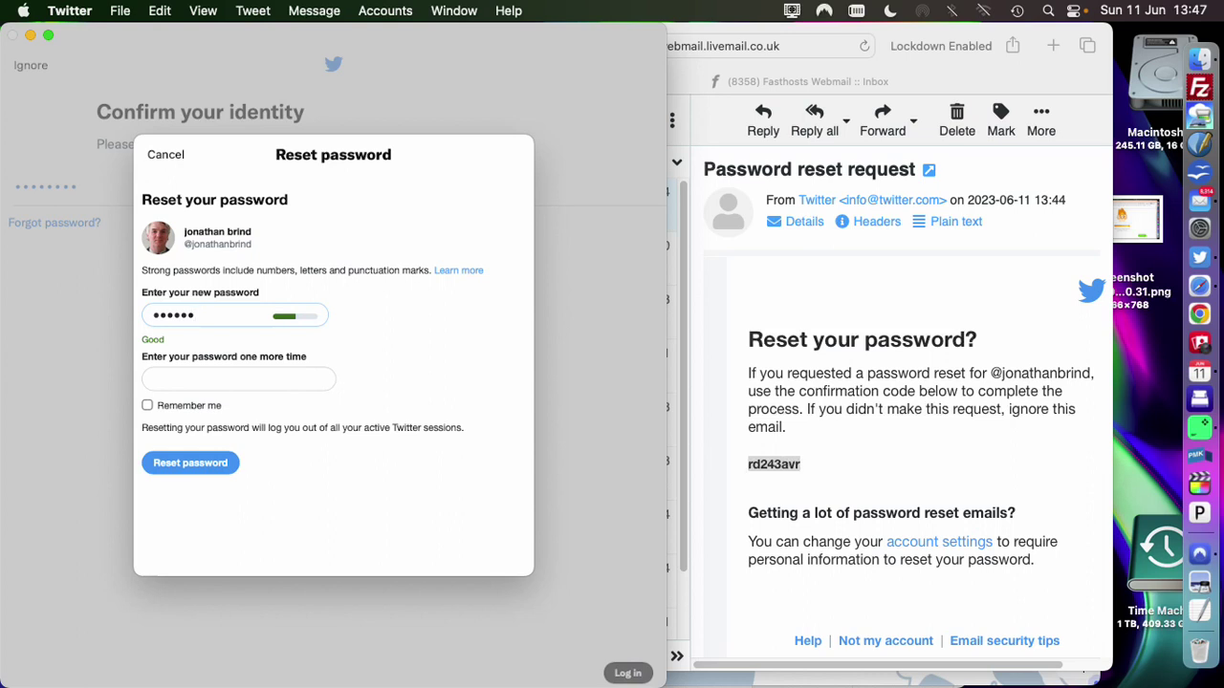
{"action": "left_click", "coordinate": [200, 383]}
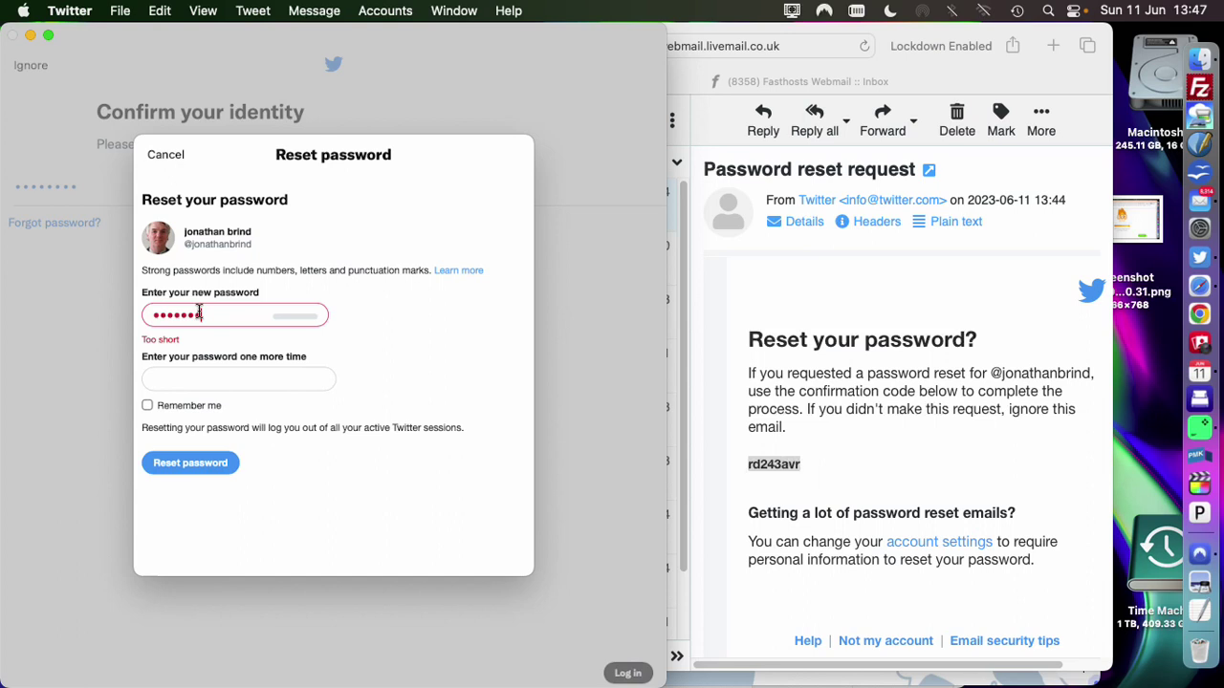
{"action": "left_click", "coordinate": [200, 313]}
{"action": "type", "text": "1"}
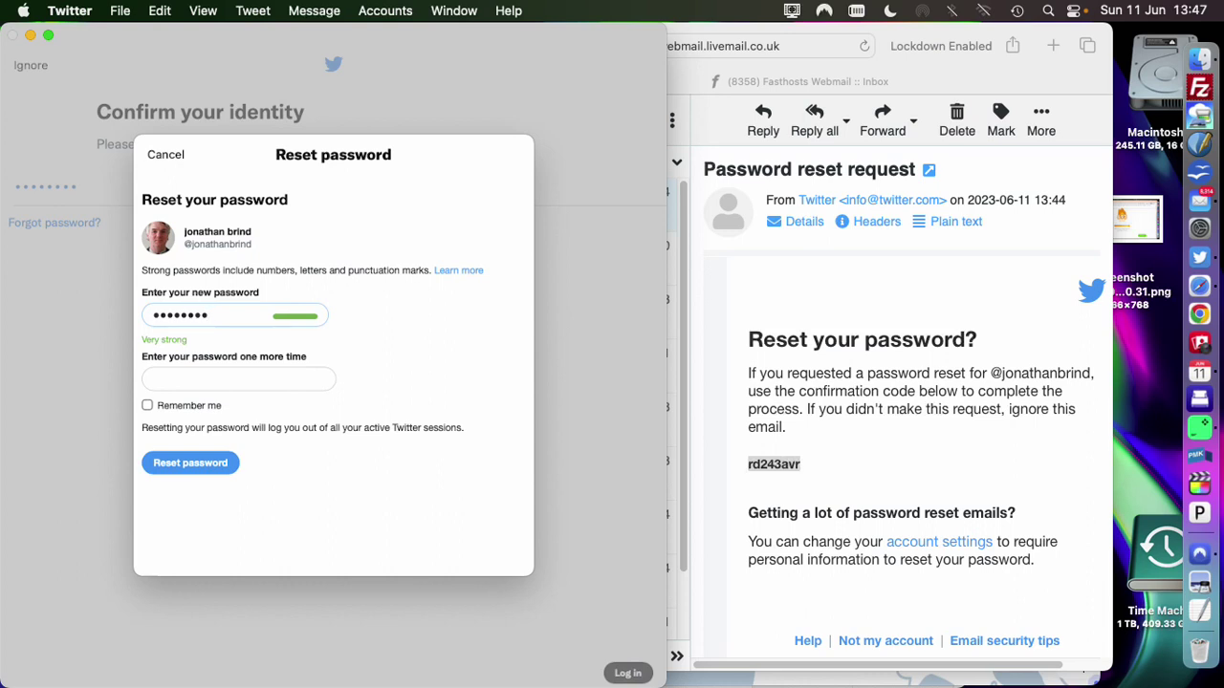
{"action": "left_click", "coordinate": [296, 381]}
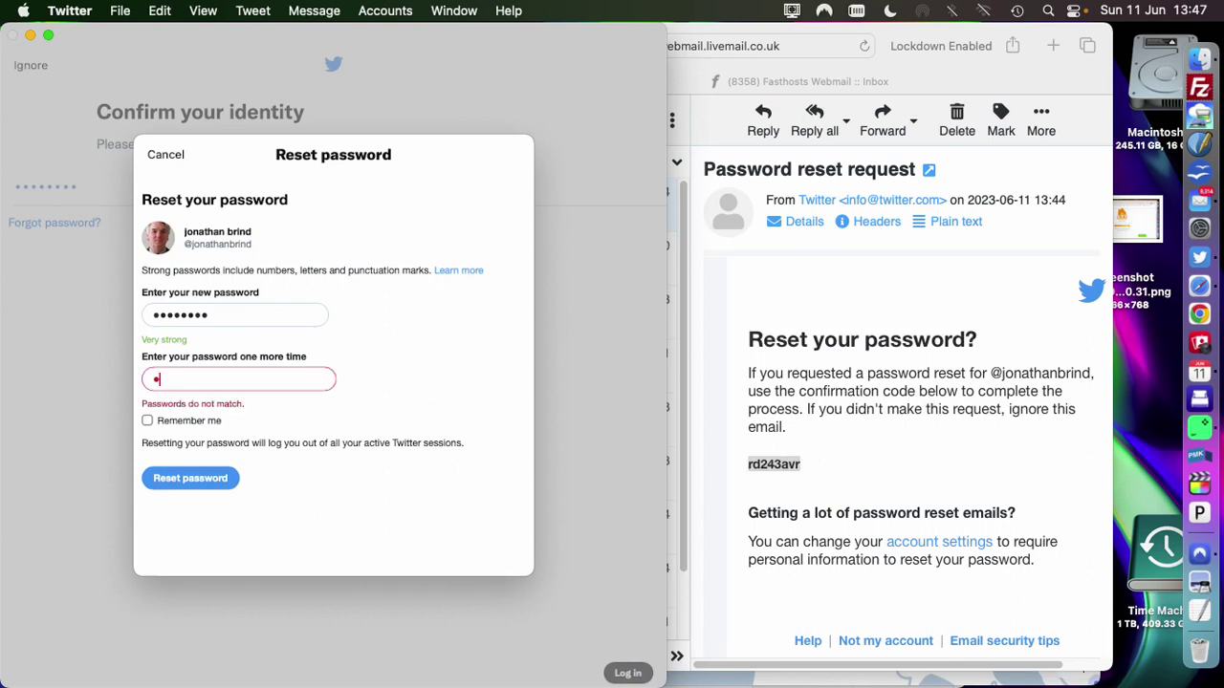
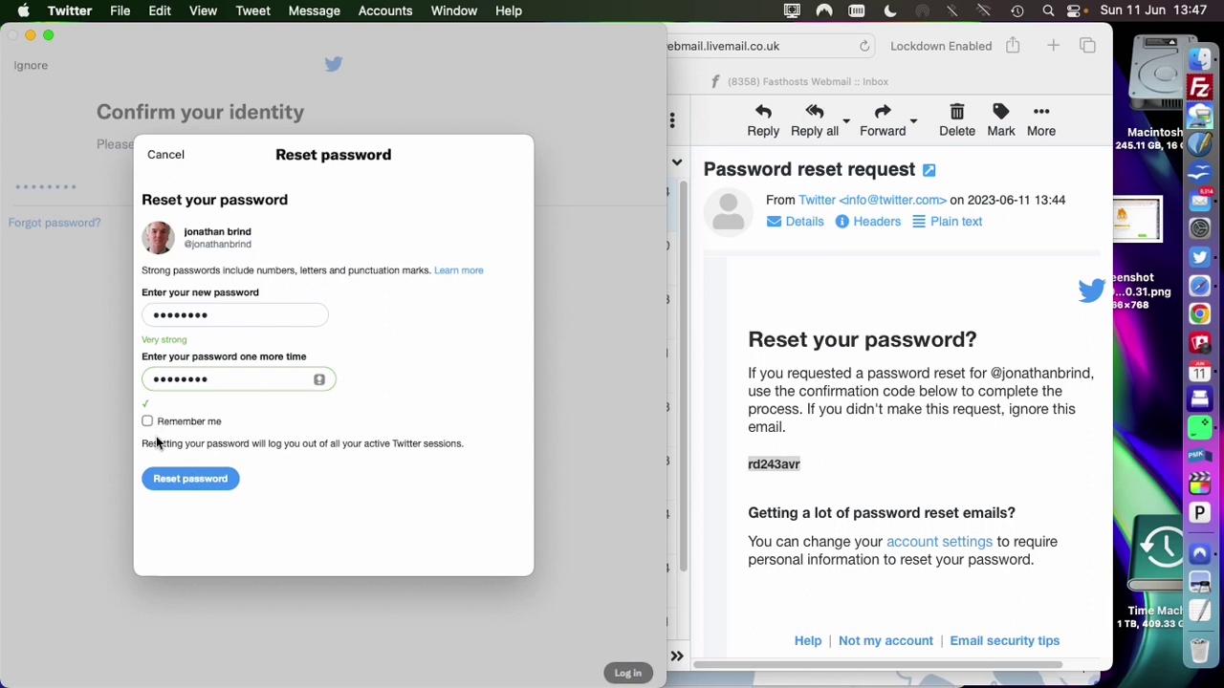
Re-enter the new password in the confirmation field so both match, and enable Remember me
{"action": "left_click", "coordinate": [149, 422]}
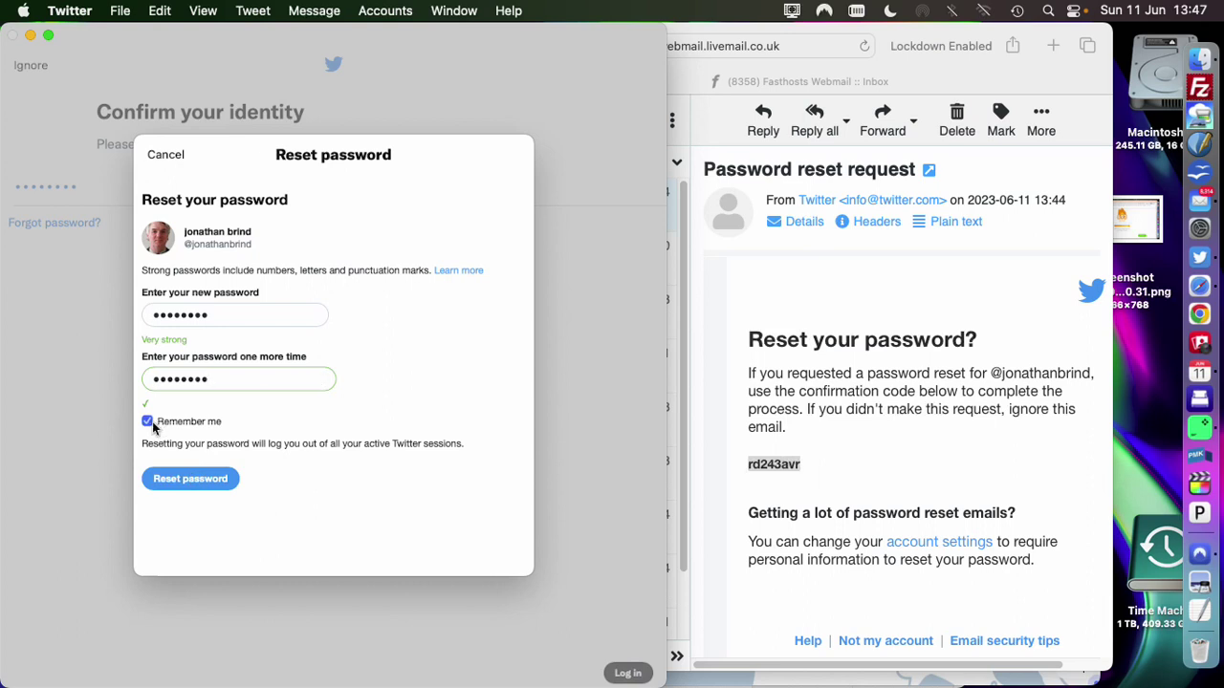
Submit the password reset, give 'Another reason' as the cause, and continue to Twitter
{"action": "left_click", "coordinate": [196, 480]}
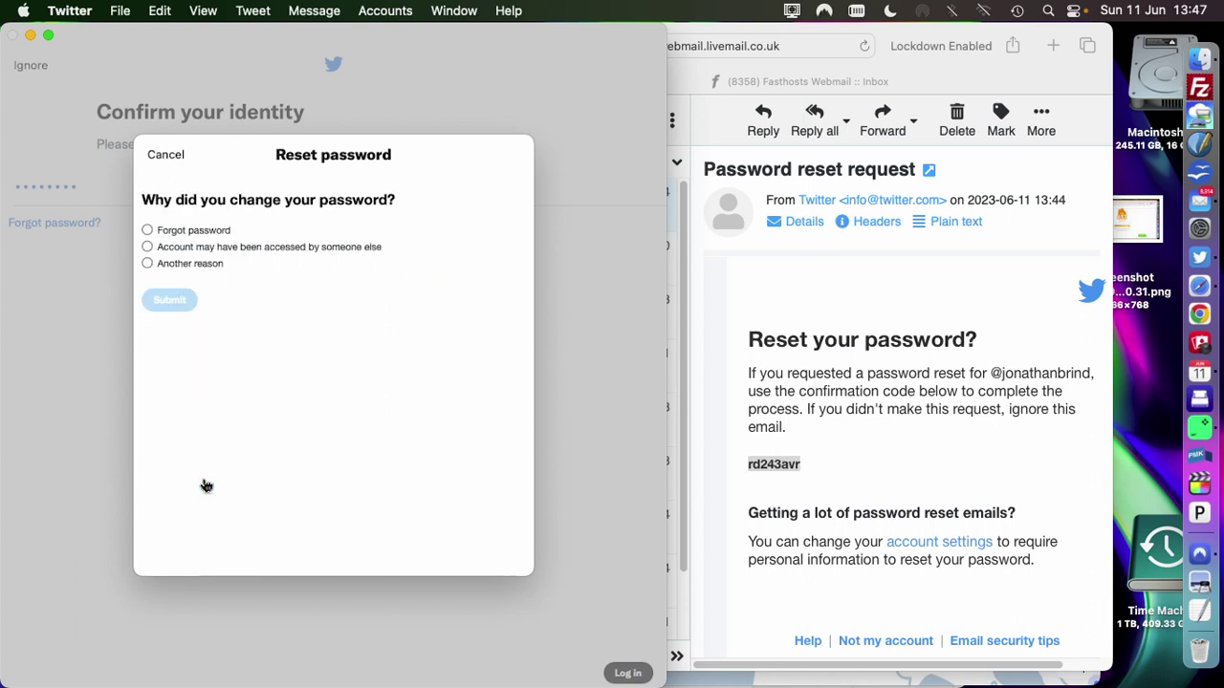
{"action": "left_click", "coordinate": [144, 266]}
{"action": "left_click", "coordinate": [174, 303]}
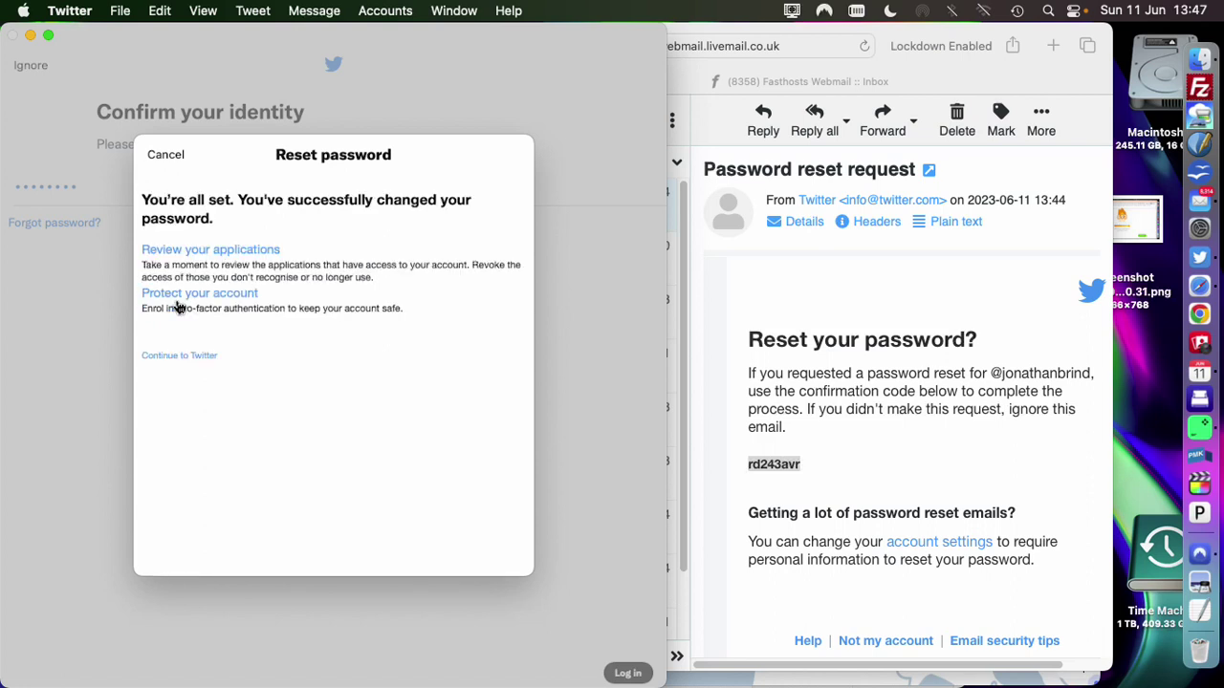
{"action": "left_click", "coordinate": [198, 356]}
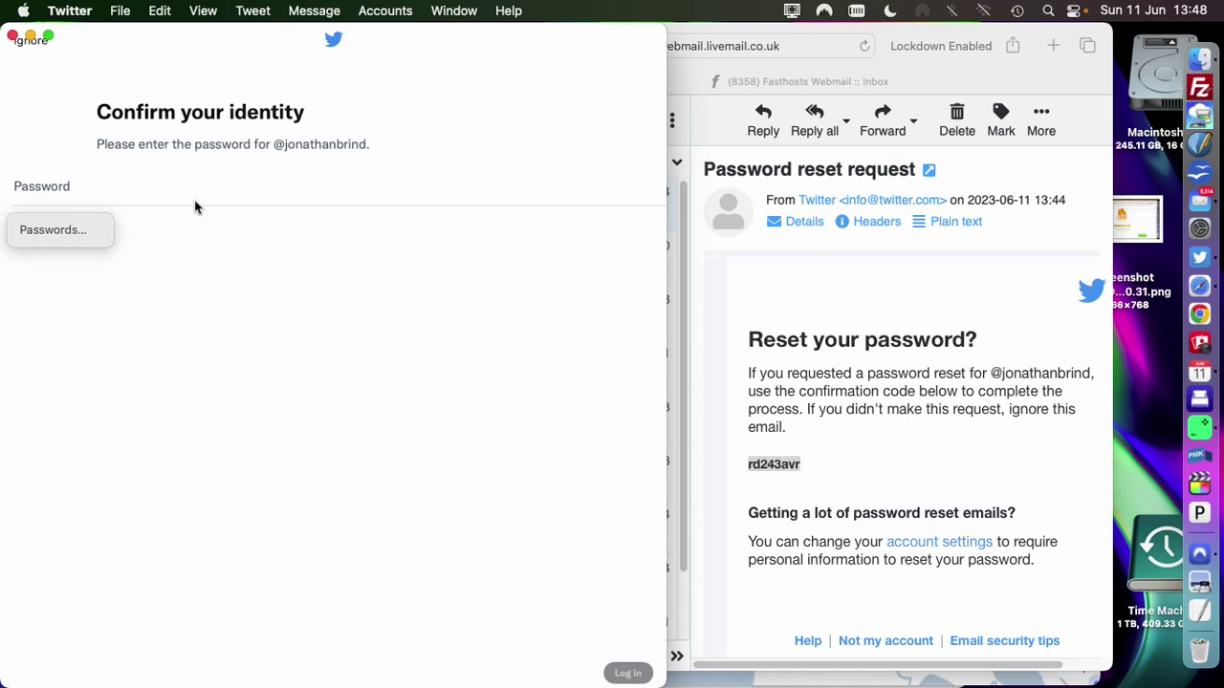
Log in with the new password, which fails with a 'not found' error
{"action": "type", "text": "•"}
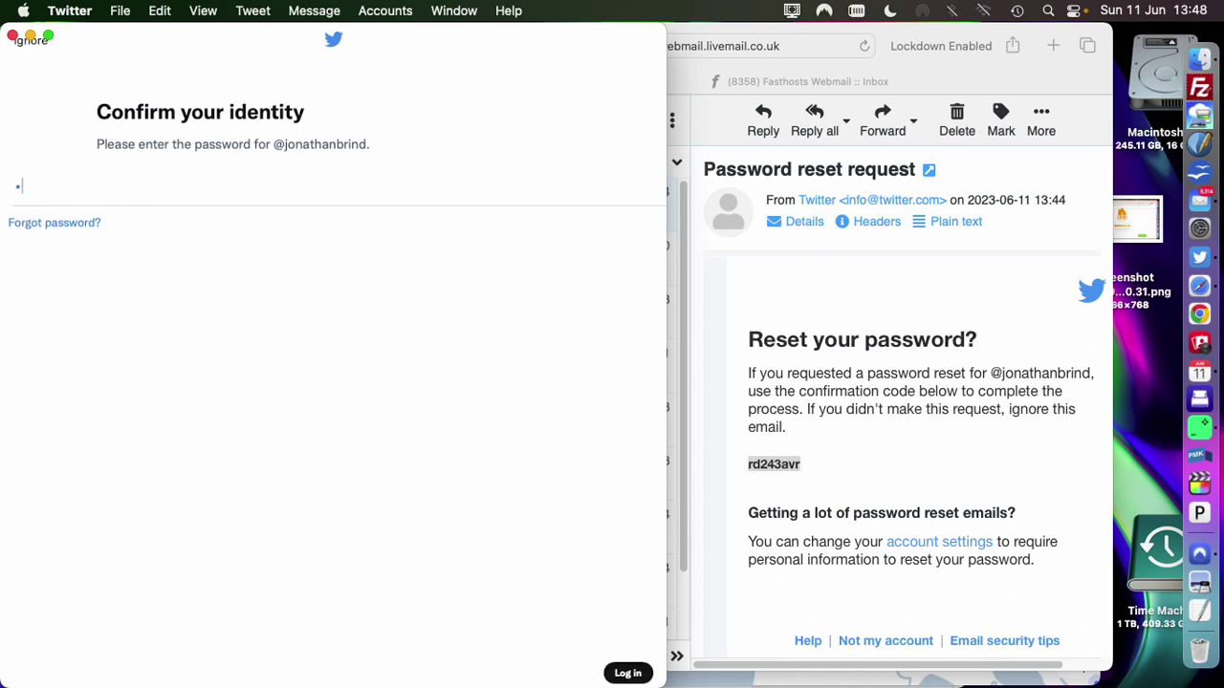
{"action": "type", "text": "••"}
{"action": "type", "text": "•"}
{"action": "type", "text": "•"}
{"action": "type", "text": "••"}
{"action": "type", "text": "•"}
{"action": "left_click", "coordinate": [646, 677]}
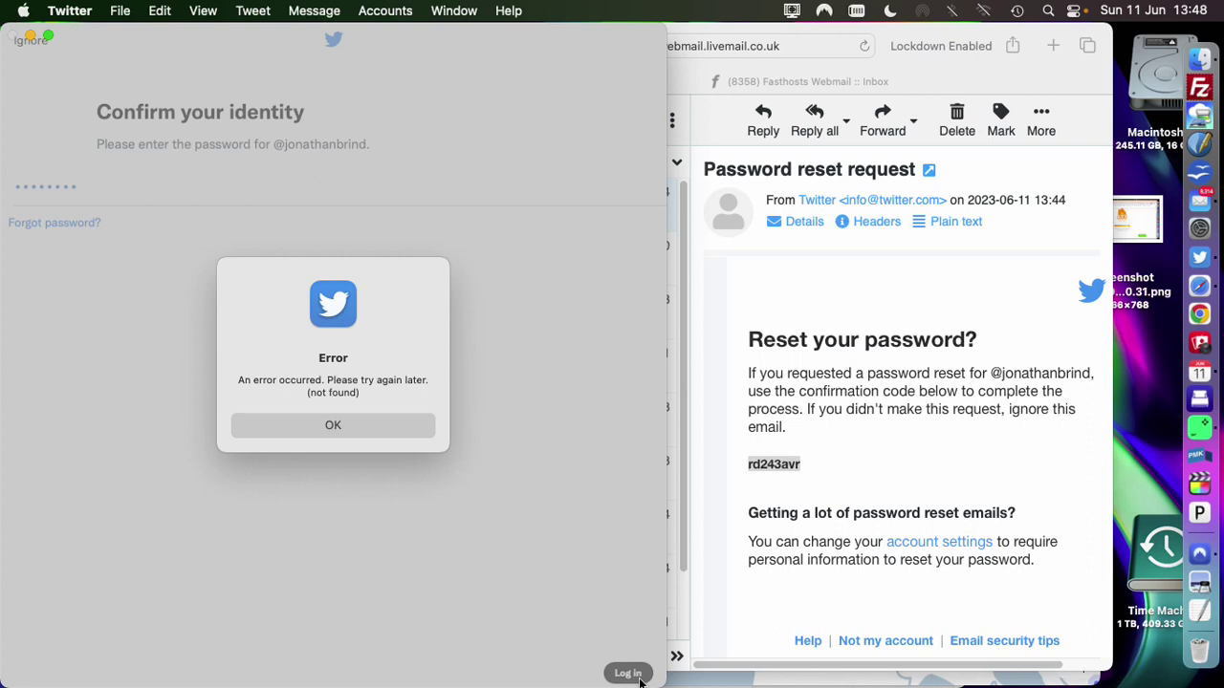
Dismiss the error, clear and retype the password, and retry login, again hitting 'not found'
{"action": "left_click", "coordinate": [381, 425]}
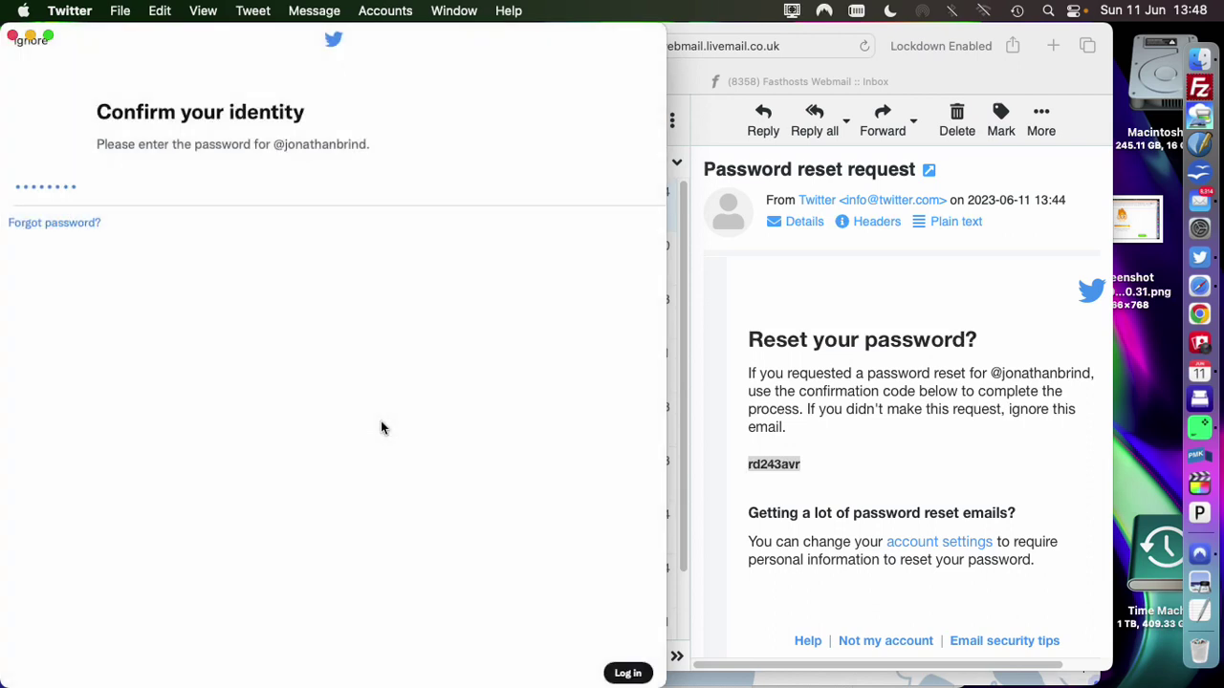
{"action": "left_click", "coordinate": [81, 191]}
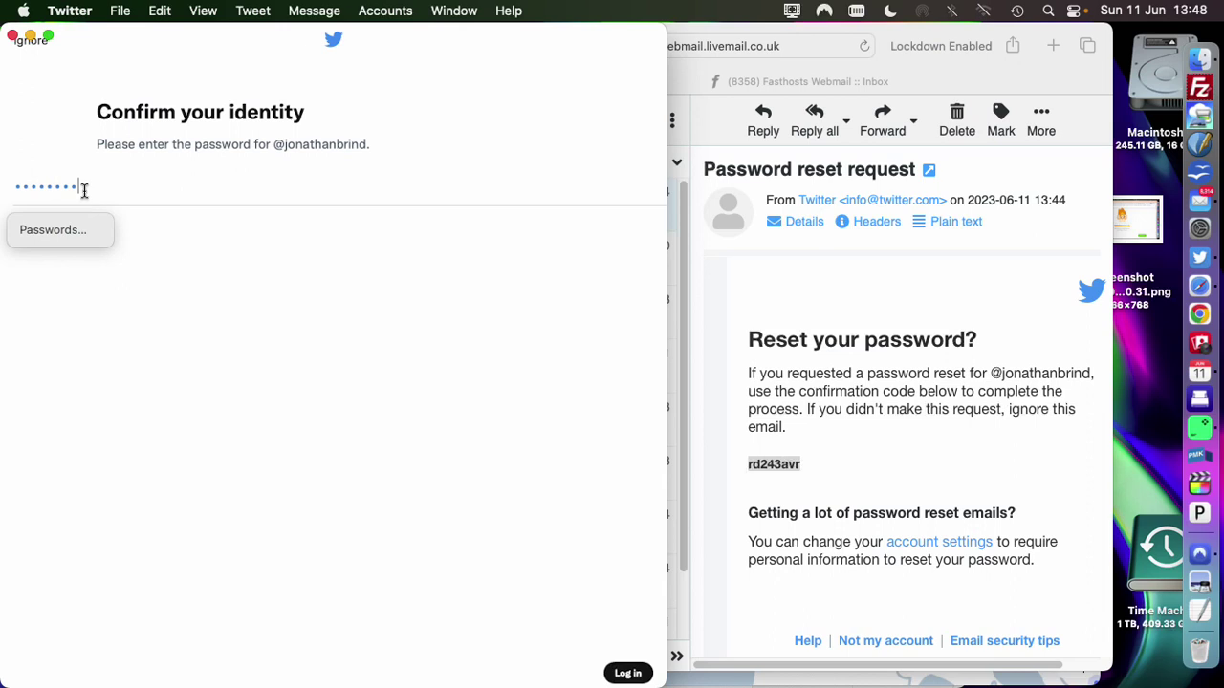
{"action": "key", "text": "super+BackSpace"}
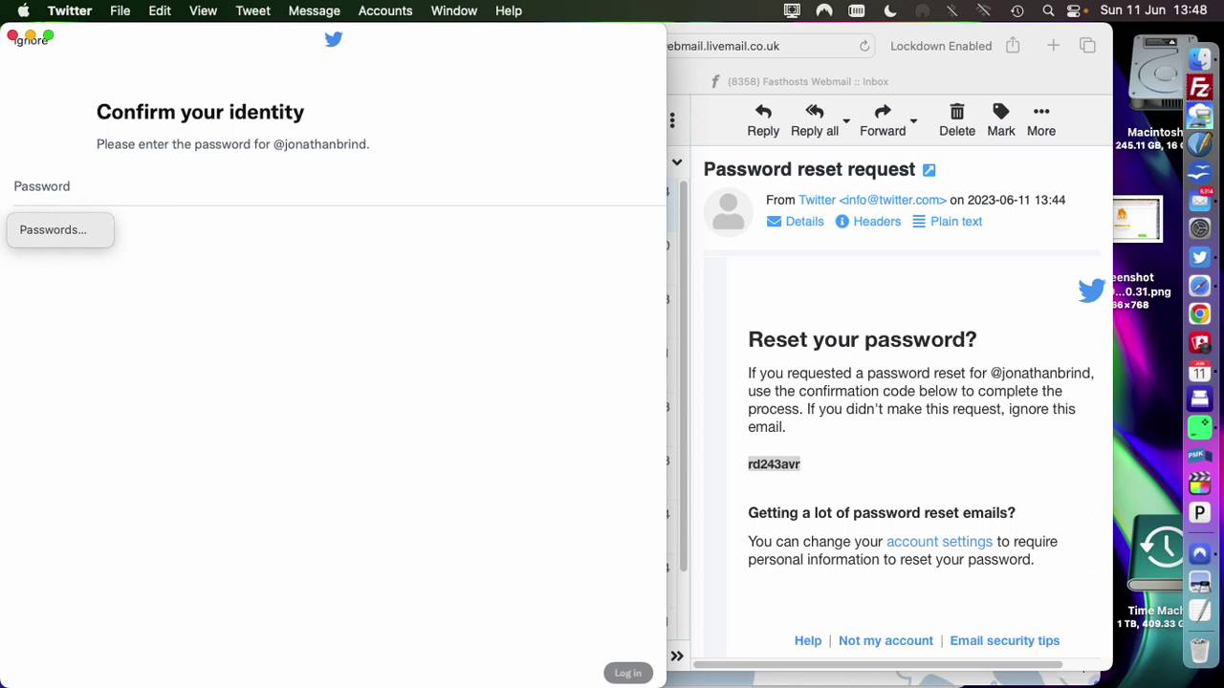
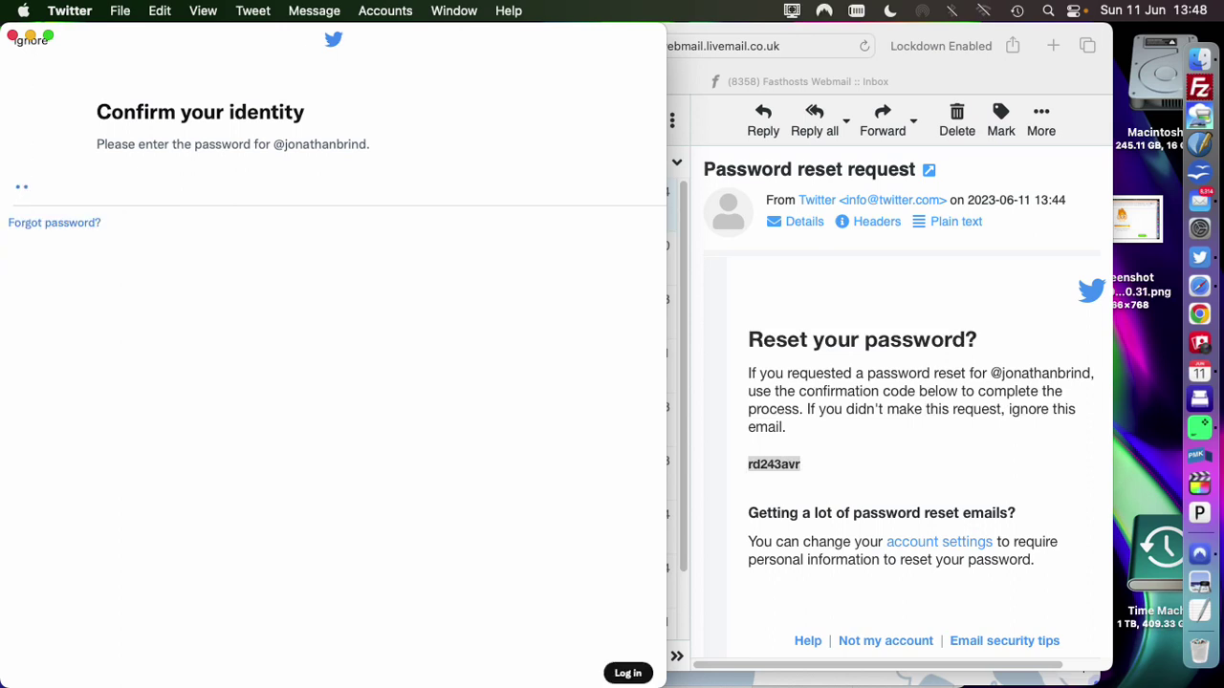
{"action": "left_click", "coordinate": [626, 673]}
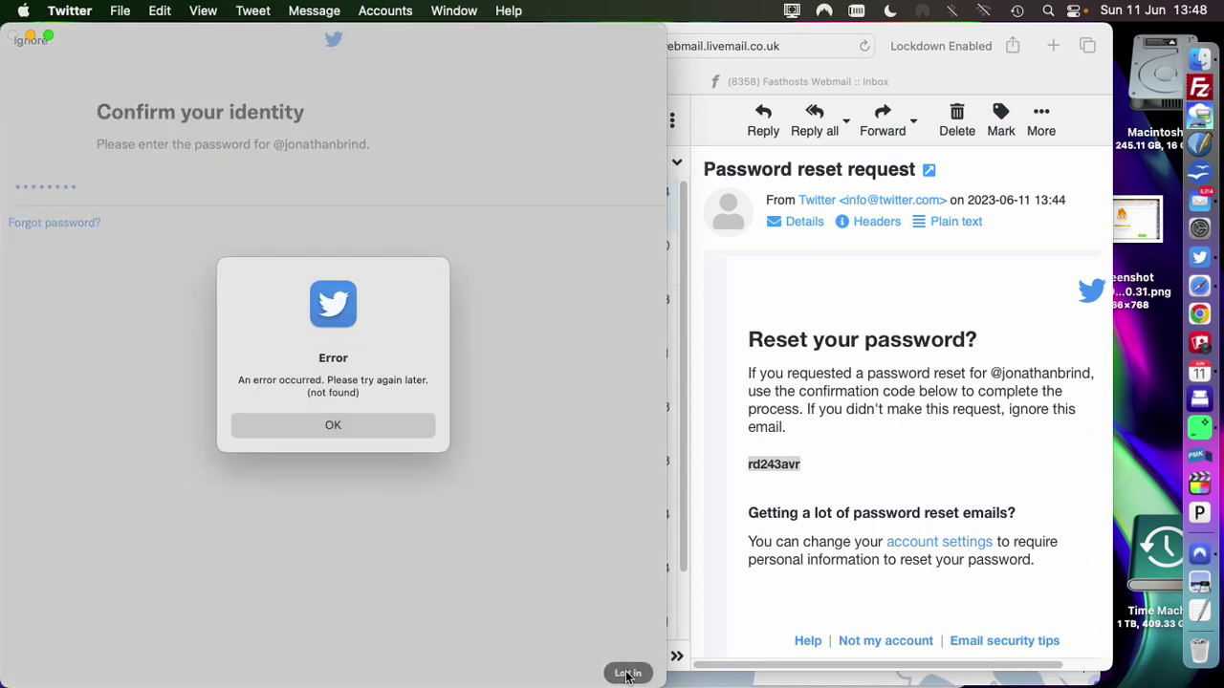